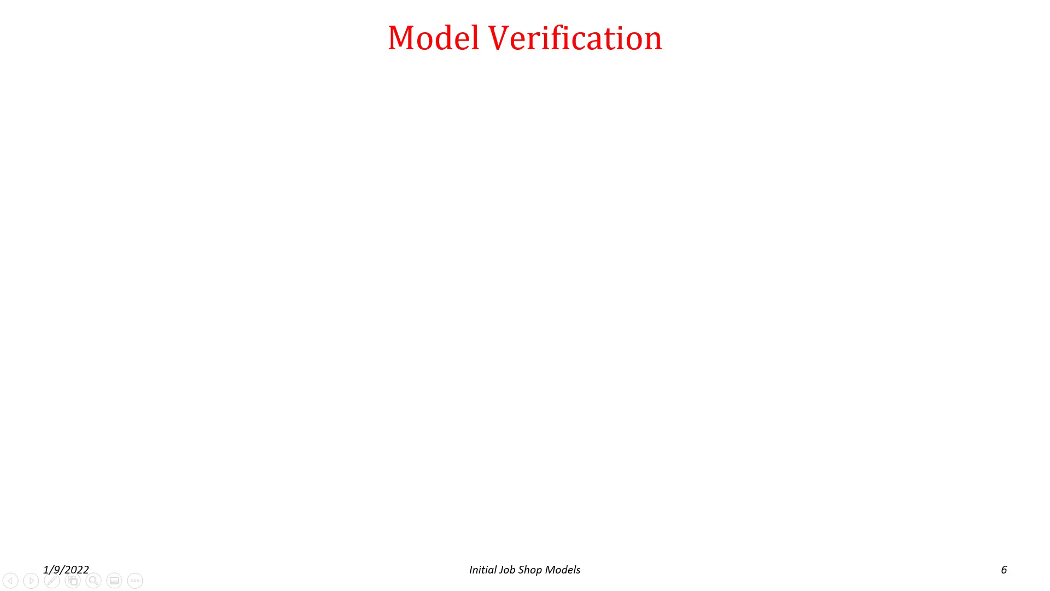
# Bring up the Simio job shop model and show its Parts table with P1's station sequence
pyautogui.hotkey('alt', 'Tab')
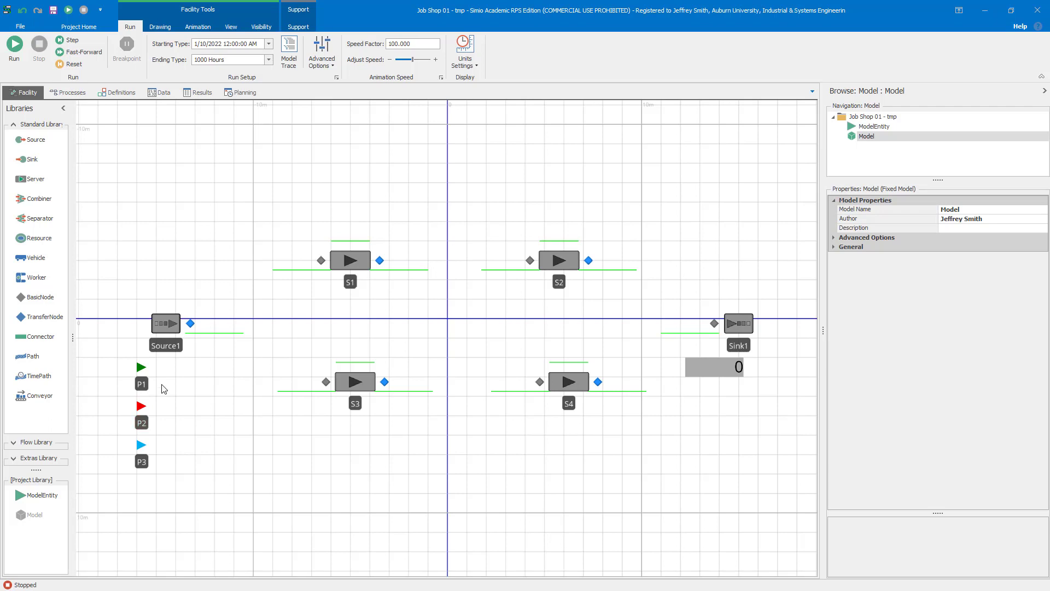
pyautogui.click(159, 93)
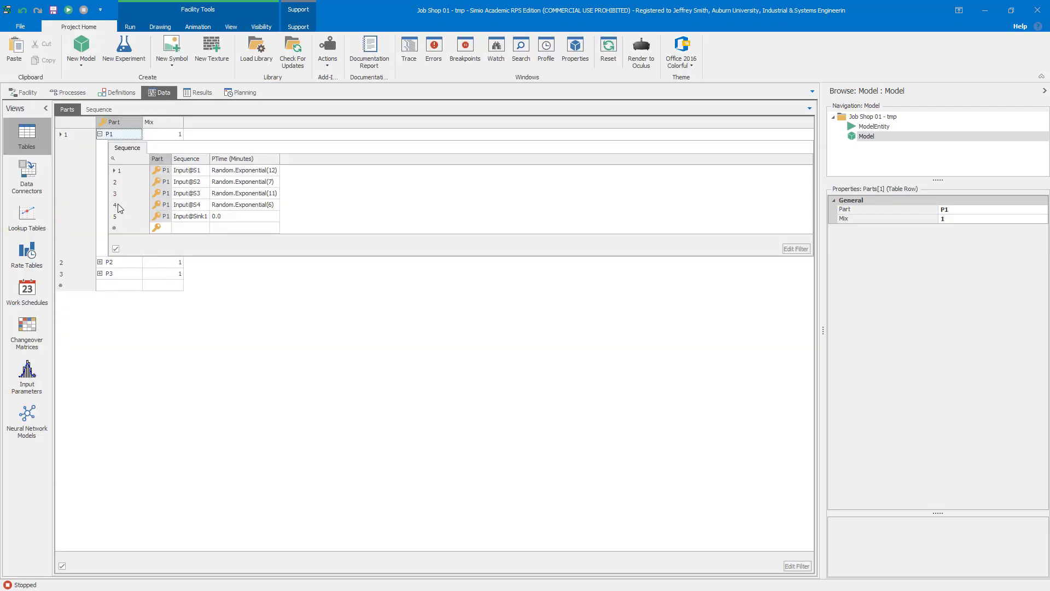
# Expand the P2 and P3 routing sequences, then return to the Facility layout
pyautogui.click(99, 262)
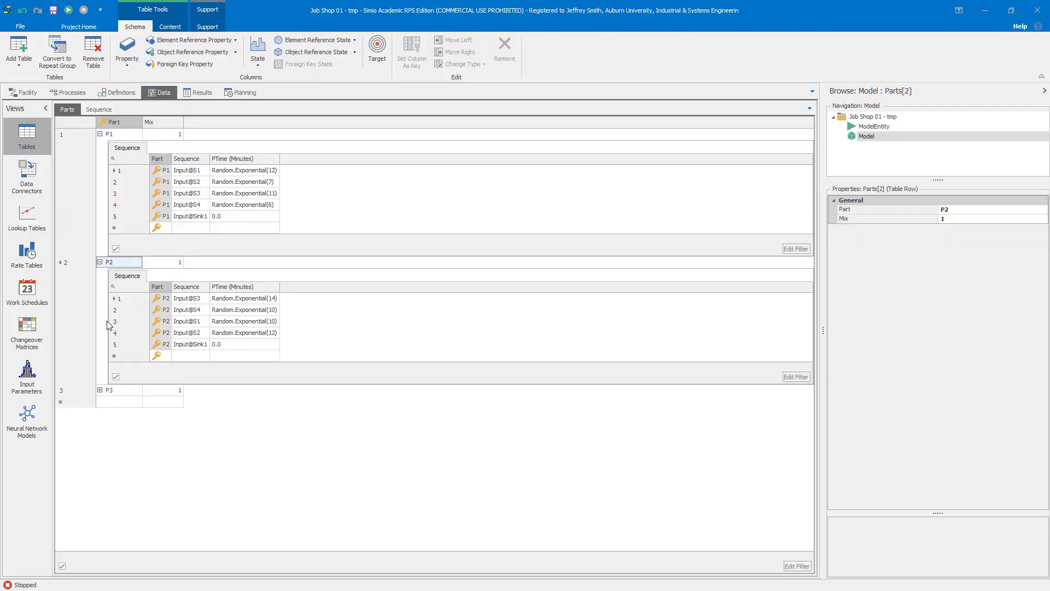
pyautogui.click(99, 390)
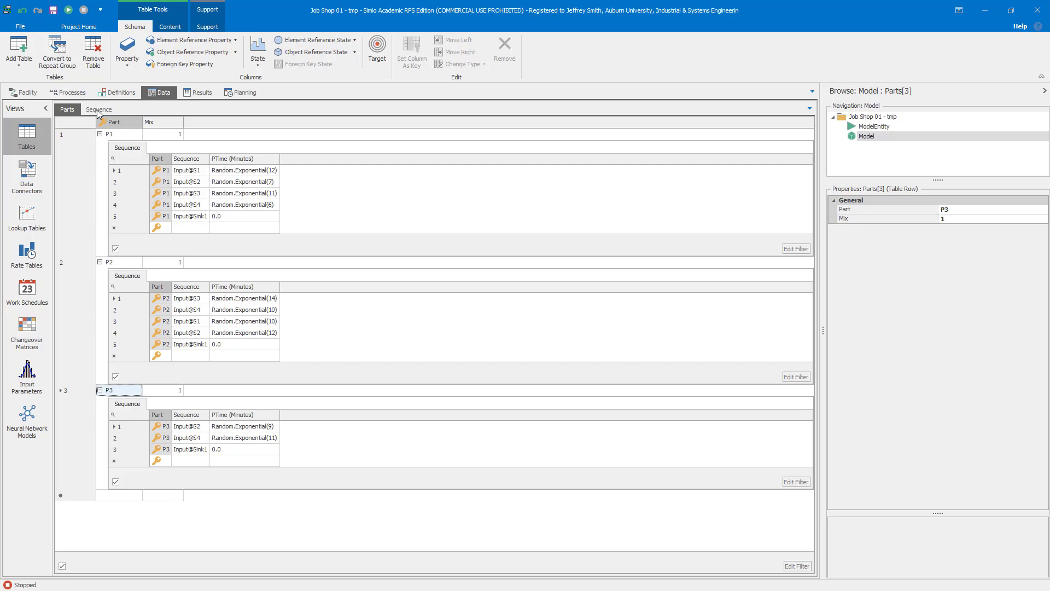
pyautogui.click(26, 93)
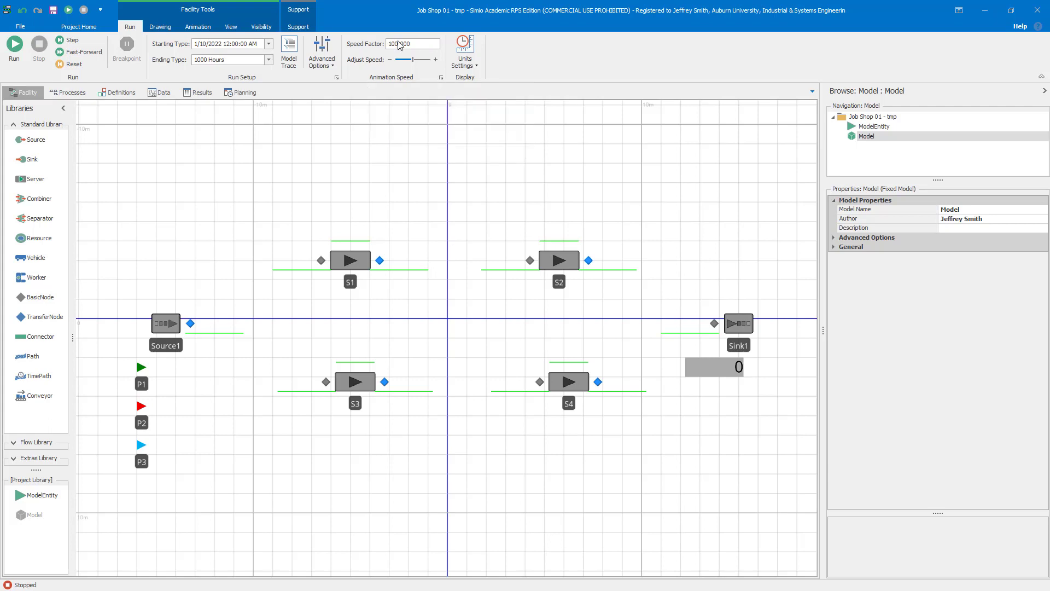
# Set the speed factor to 25, run the model, then switch to the queueing spreadsheet
pyautogui.moveTo(418, 43); pyautogui.dragTo(365, 47)
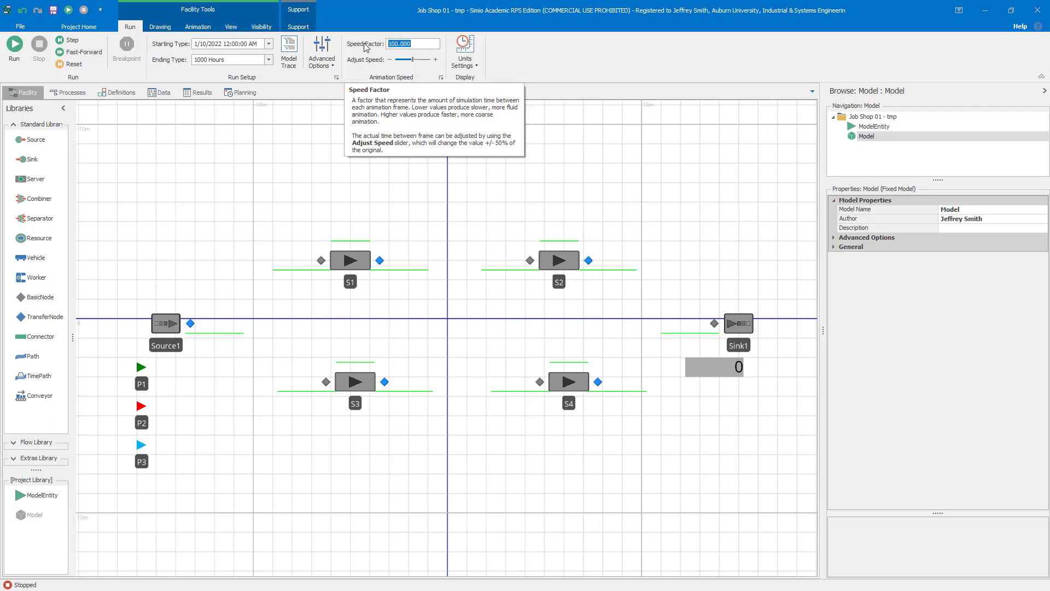
pyautogui.write('25')
pyautogui.press('Return')
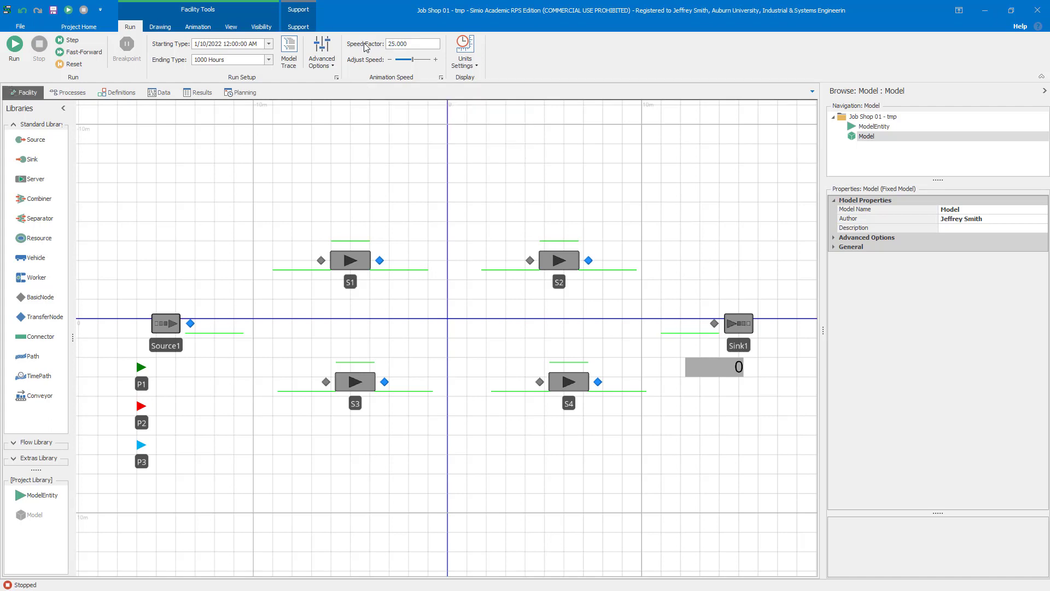
pyautogui.click(10, 53)
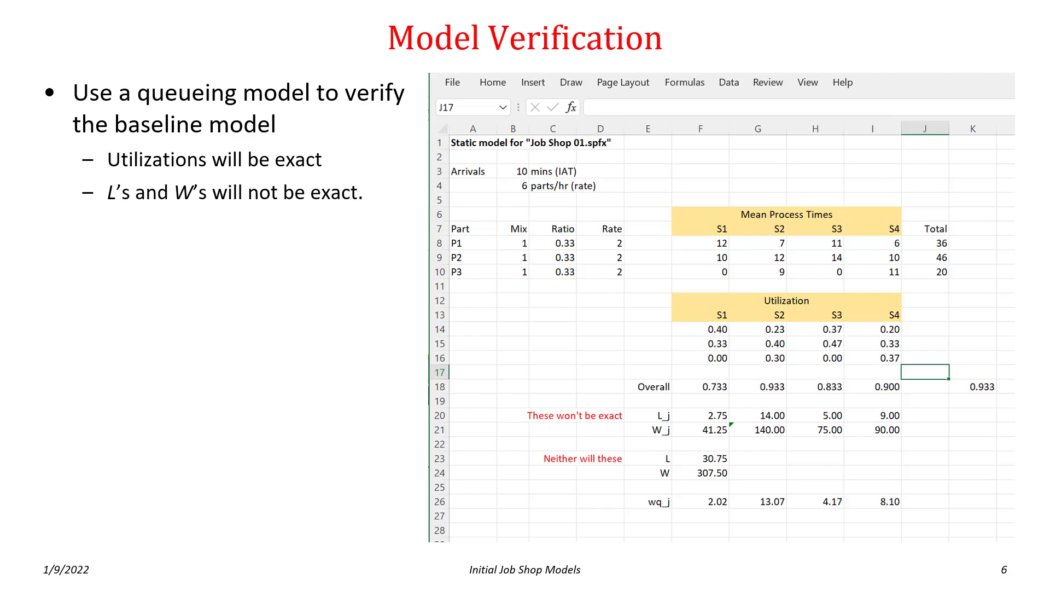
pyautogui.hotkey('alt', 'Tab')
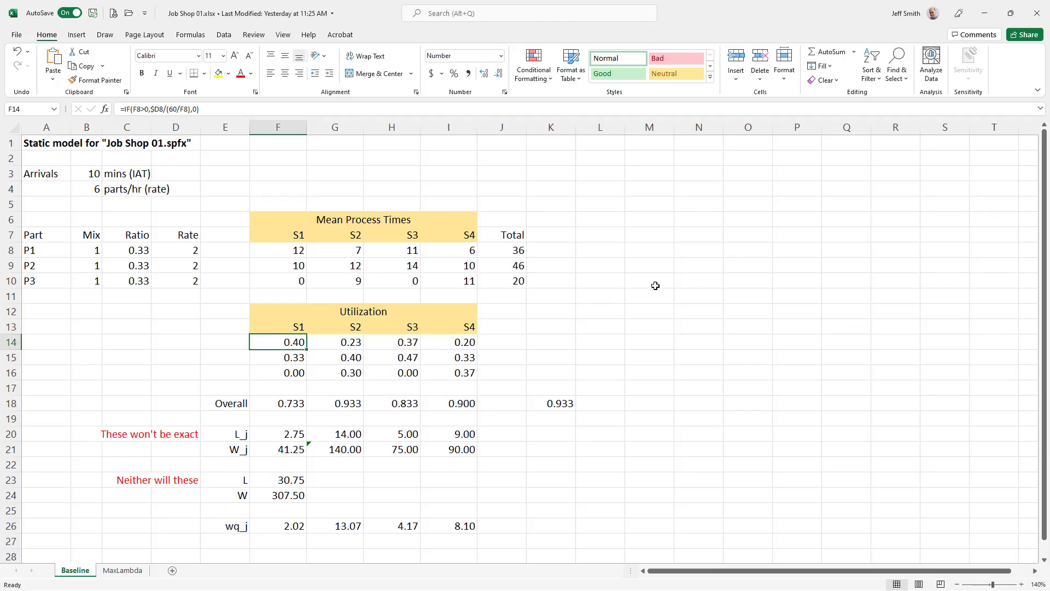
pyautogui.click(636, 292)
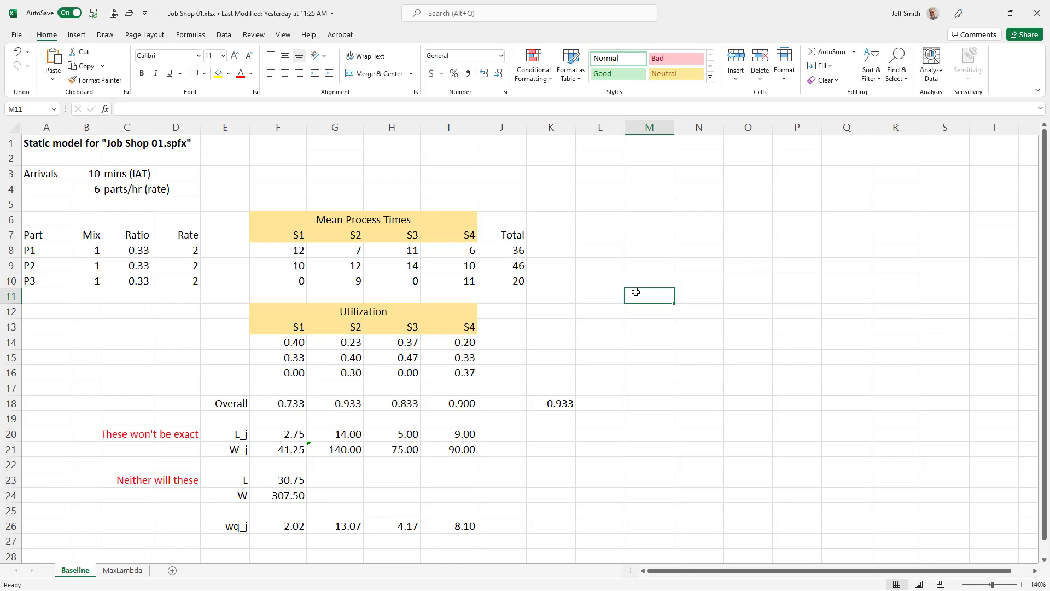
pyautogui.click(80, 173)
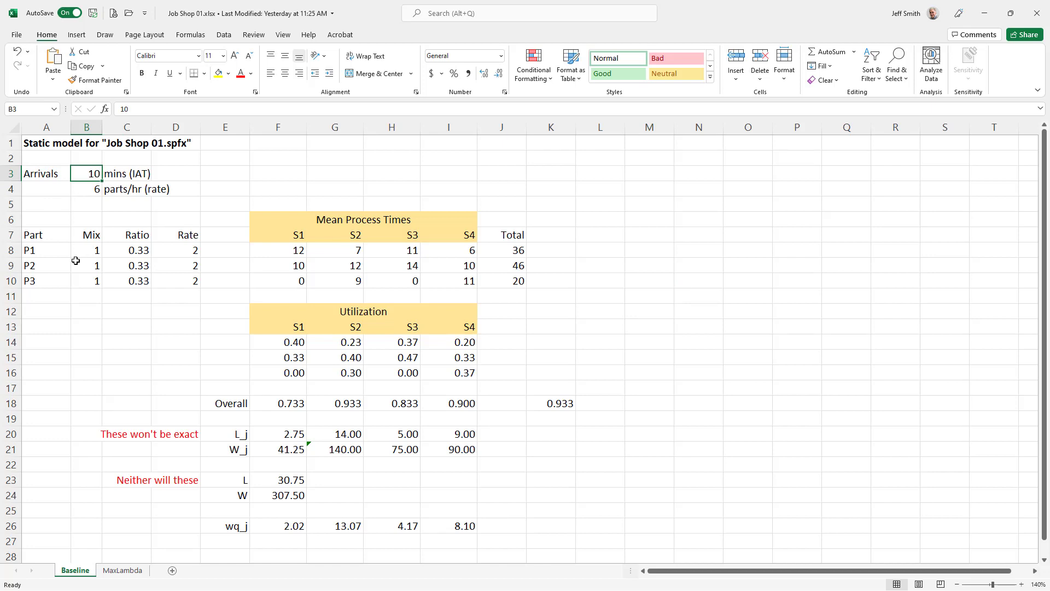
pyautogui.press('Down')
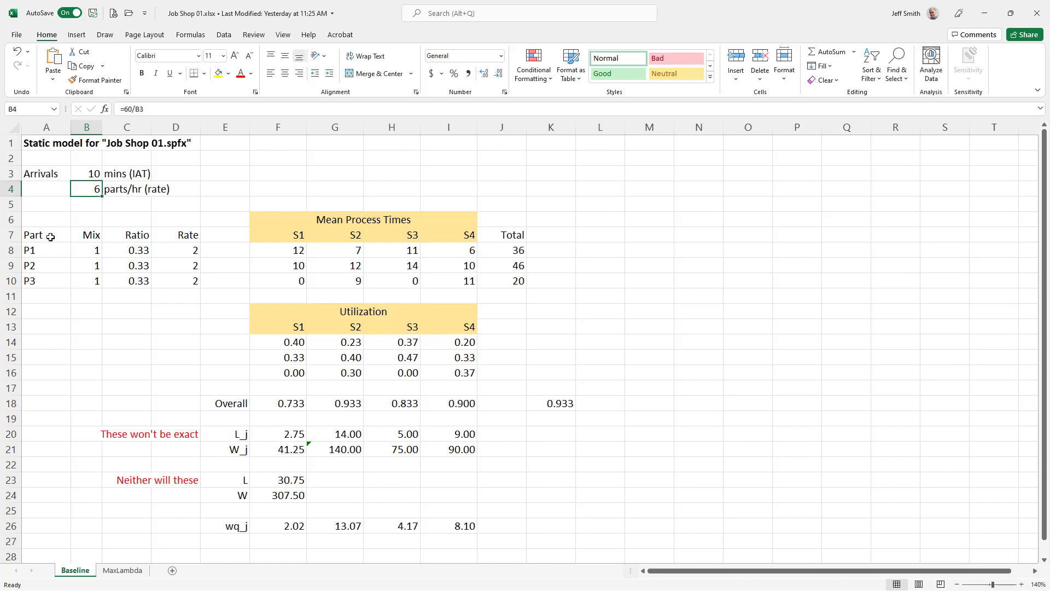
pyautogui.click(80, 250)
pyautogui.click(86, 265)
pyautogui.click(86, 283)
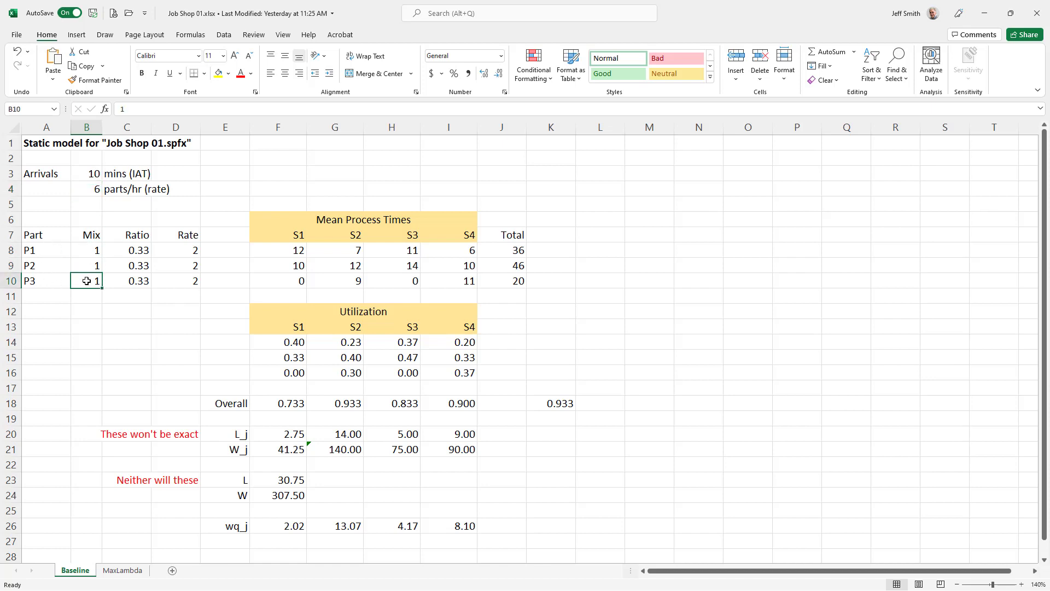
pyautogui.click(134, 249)
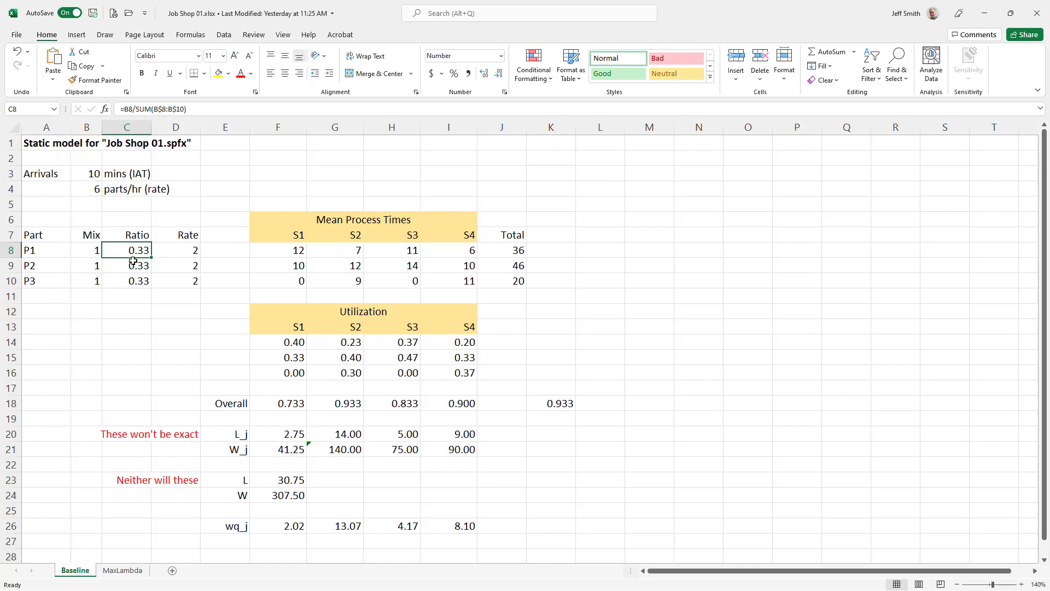
pyautogui.click(183, 247)
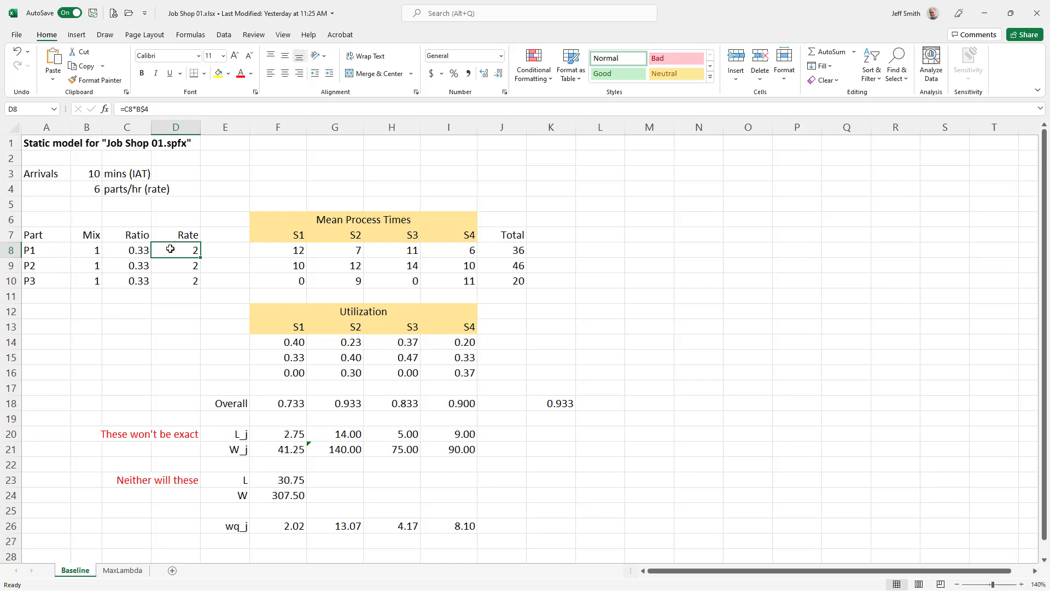
pyautogui.doubleClick(172, 247)
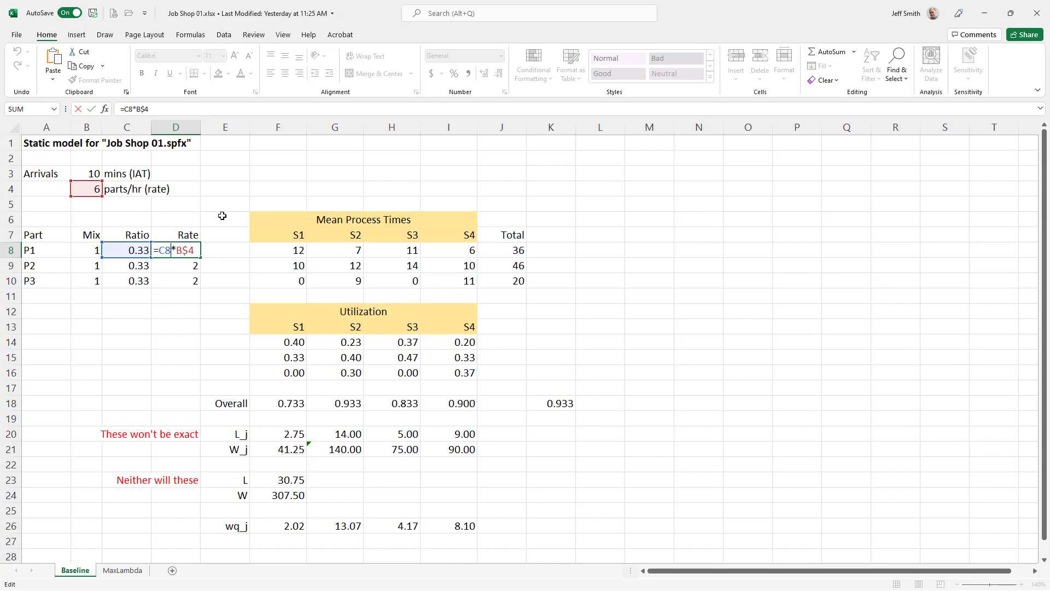
pyautogui.click(213, 202)
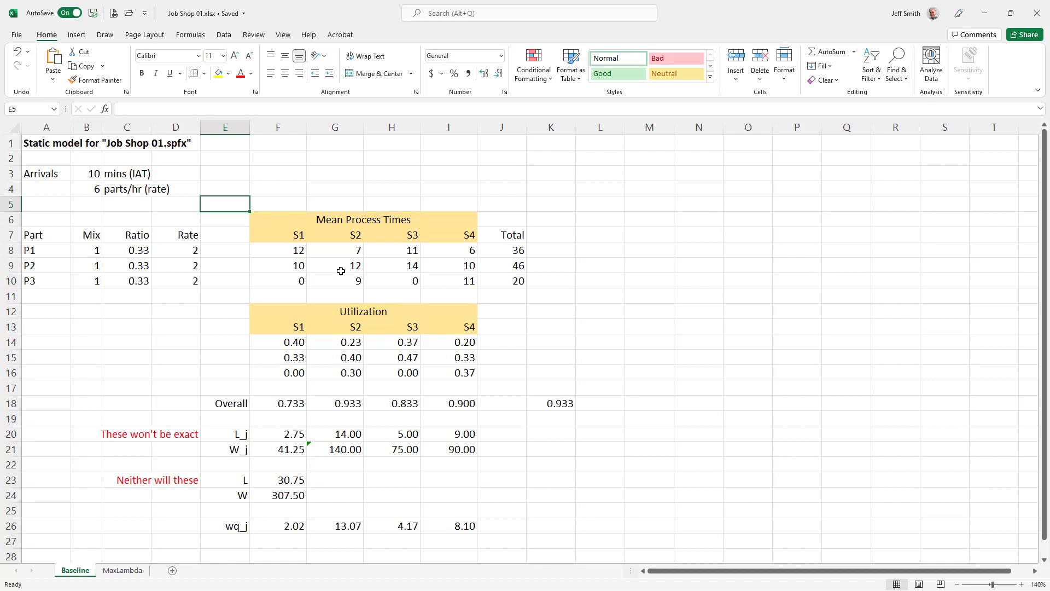
pyautogui.click(294, 343)
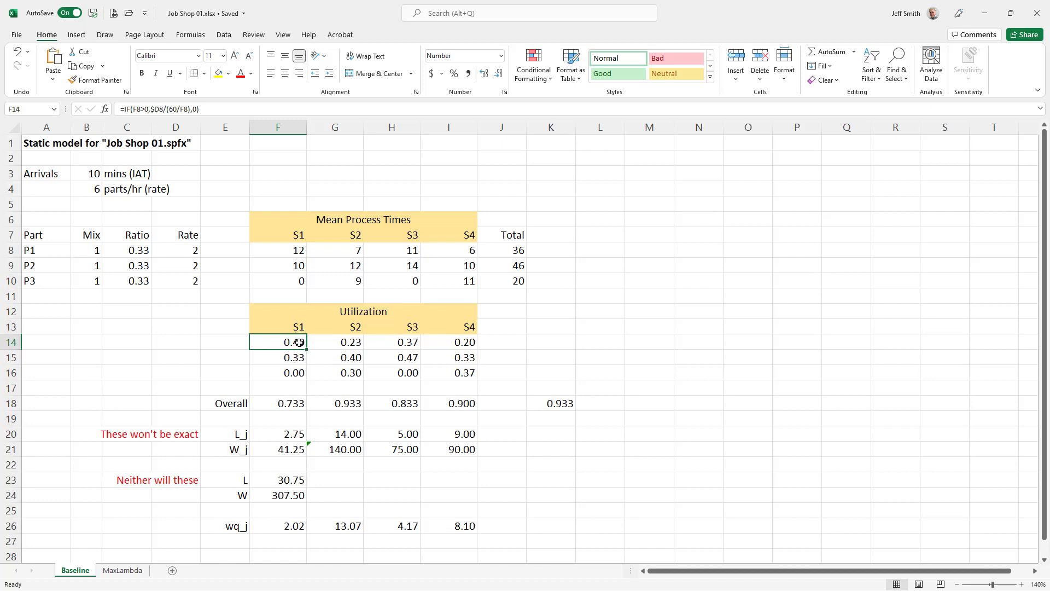
pyautogui.doubleClick(299, 342)
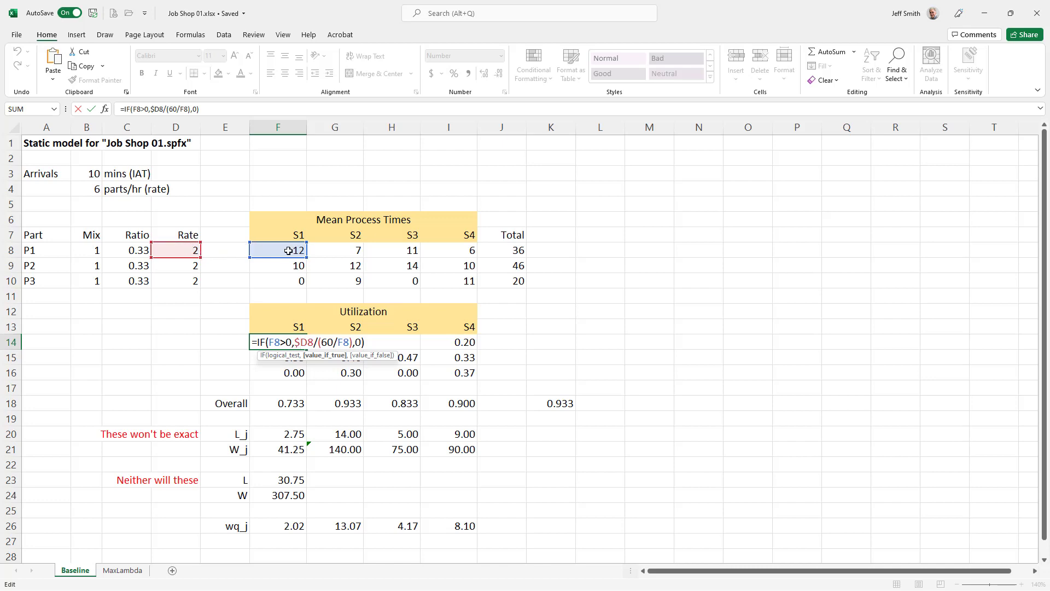
pyautogui.click(206, 339)
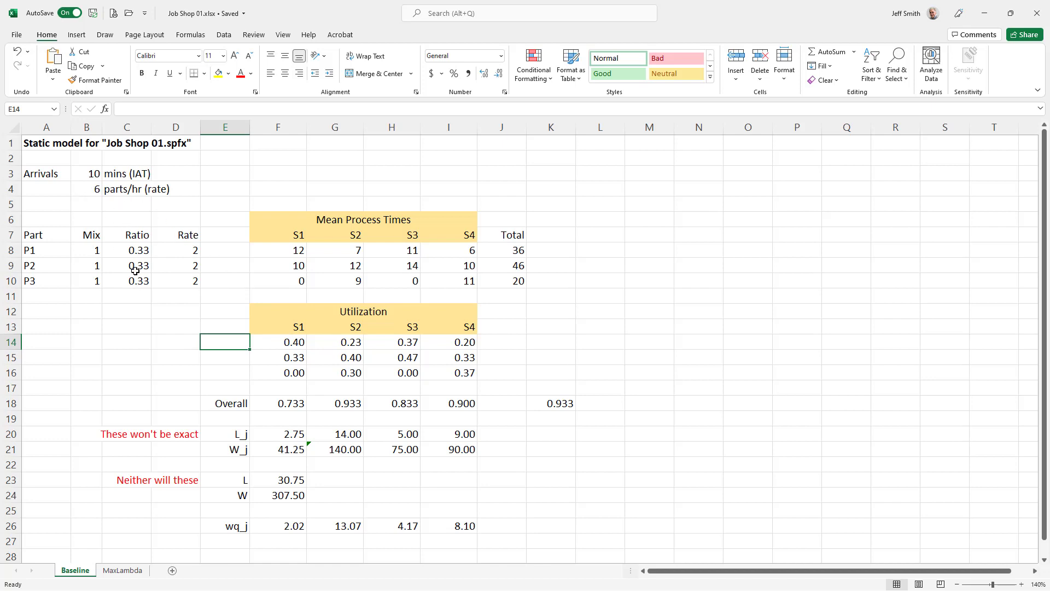
pyautogui.moveTo(289, 407); pyautogui.dragTo(470, 407)
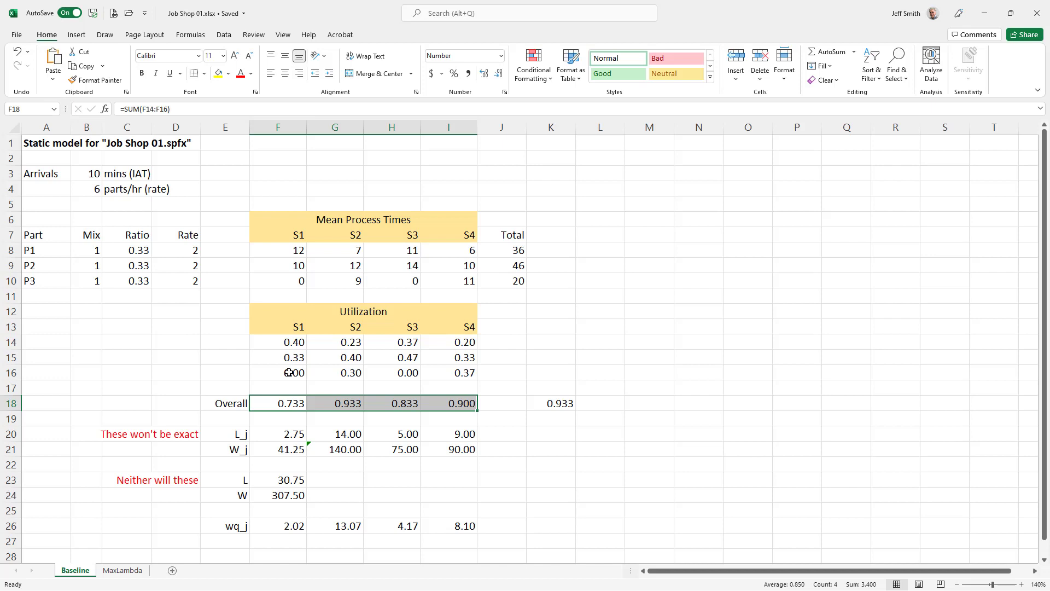
pyautogui.click(533, 352)
pyautogui.moveTo(281, 403); pyautogui.dragTo(435, 401)
pyautogui.click(296, 436)
pyautogui.click(290, 447)
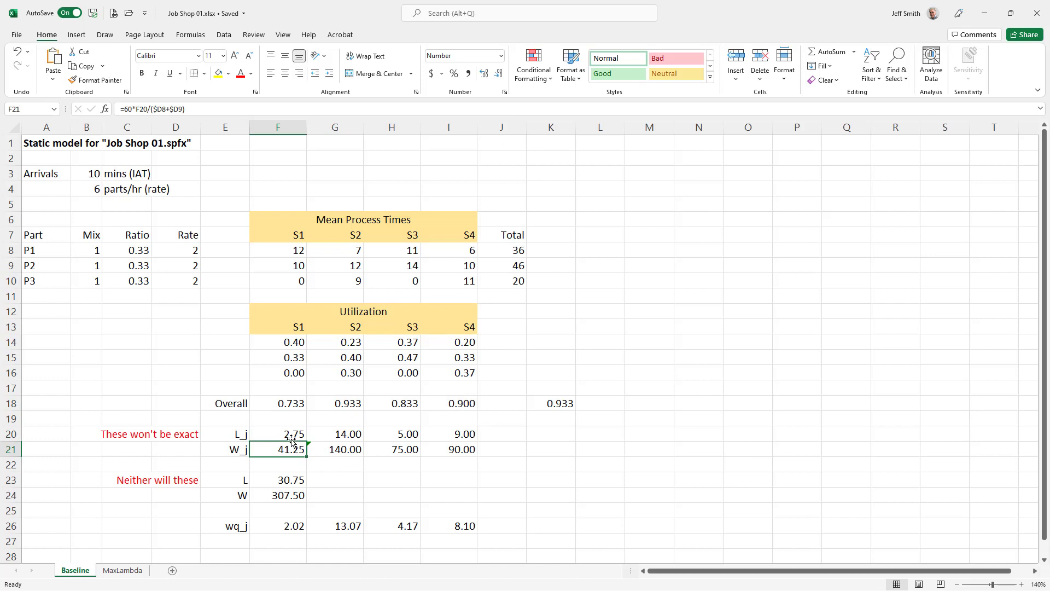
pyautogui.click(287, 435)
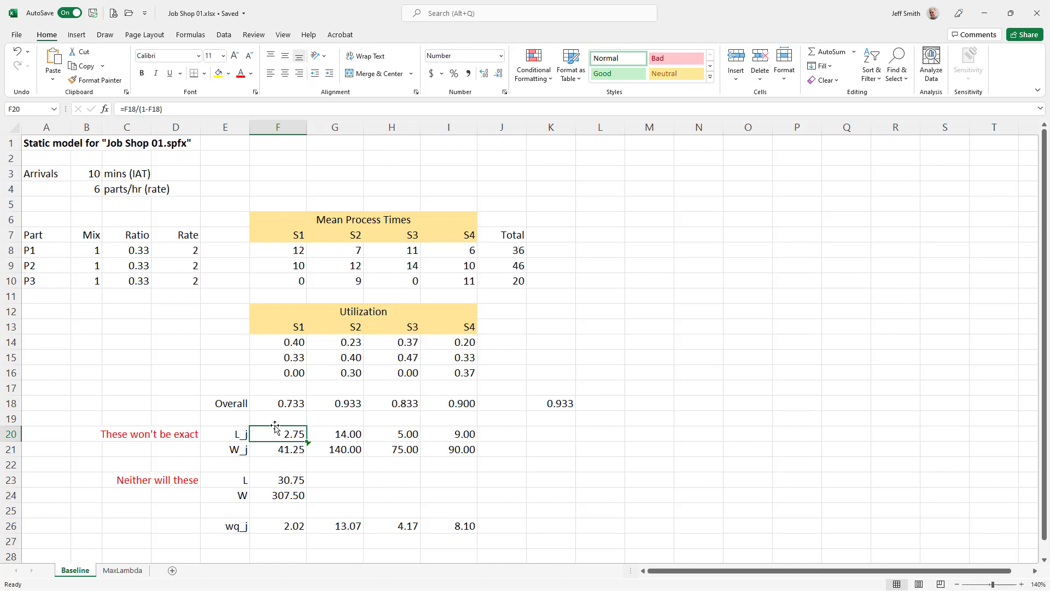
pyautogui.moveTo(288, 408); pyautogui.dragTo(448, 400)
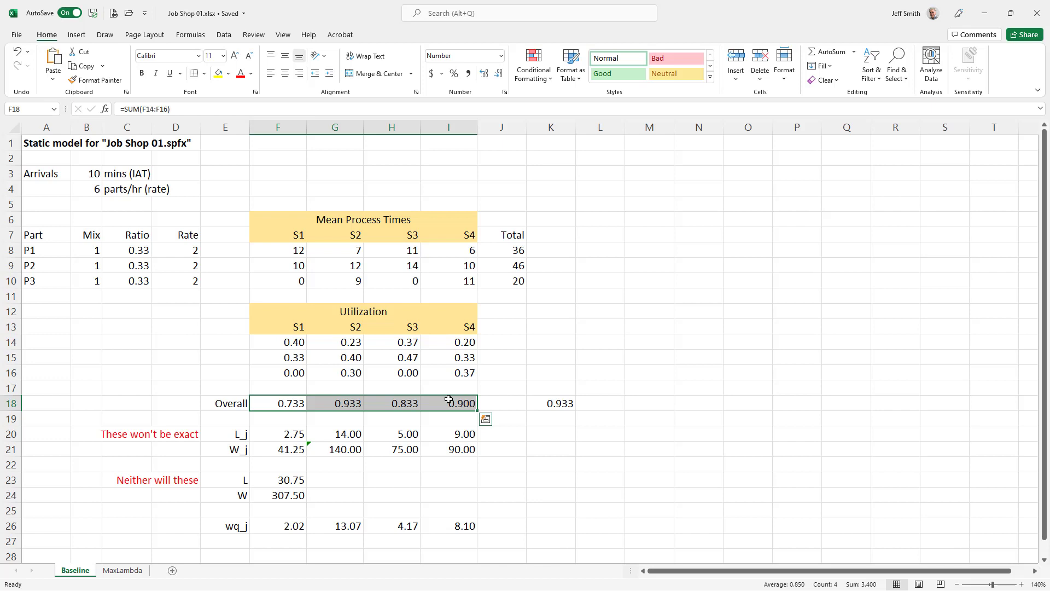
pyautogui.click(549, 312)
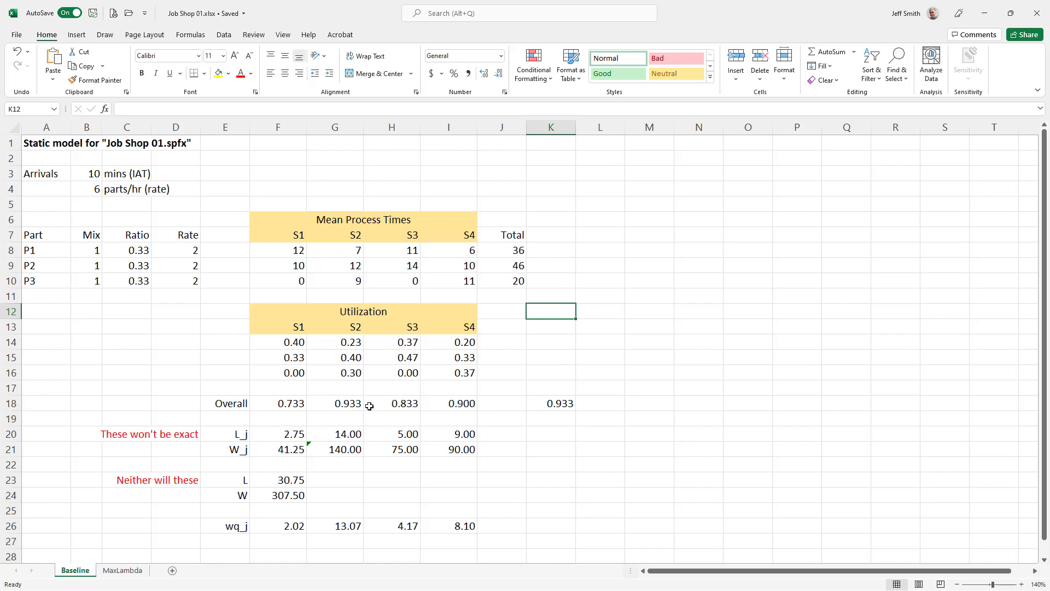
# Highlight S1–S4 overall utilization and the overall L and W values, then return to Simio
pyautogui.moveTo(347, 401); pyautogui.dragTo(445, 403)
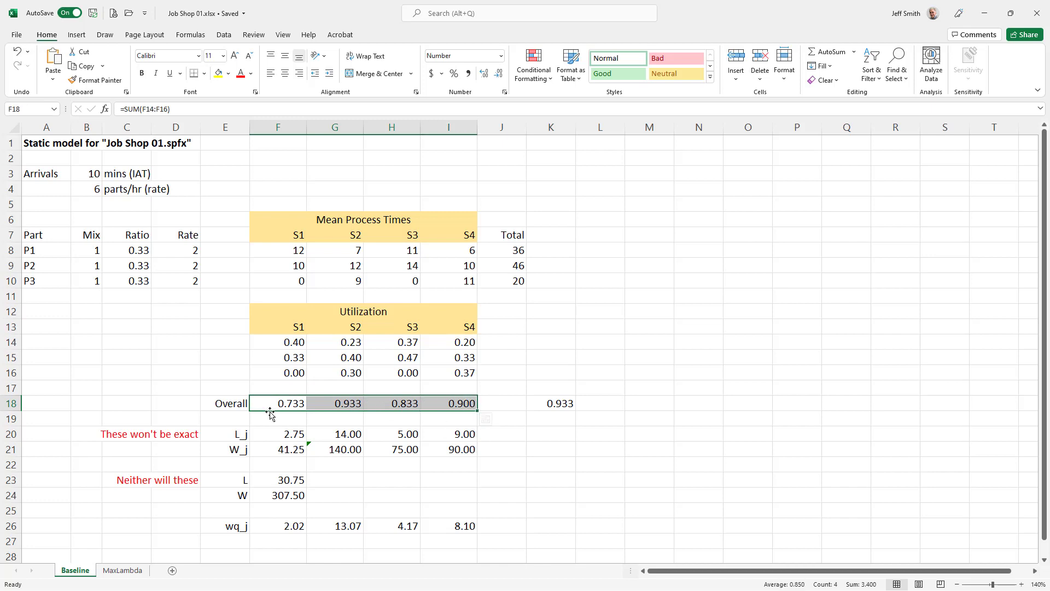
pyautogui.moveTo(288, 481); pyautogui.dragTo(288, 496)
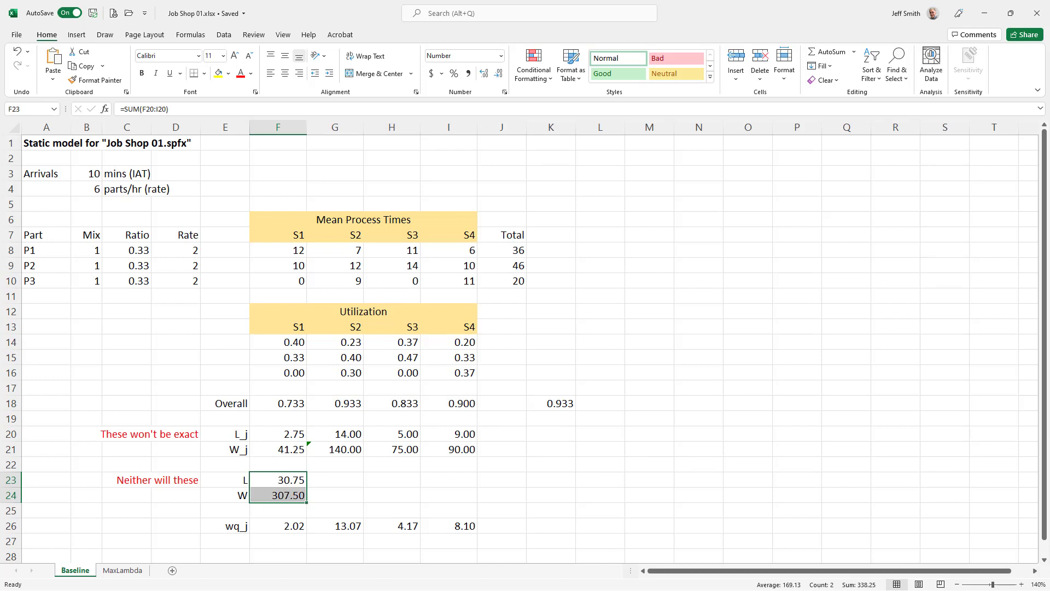
pyautogui.hotkey('alt', 'Tab')
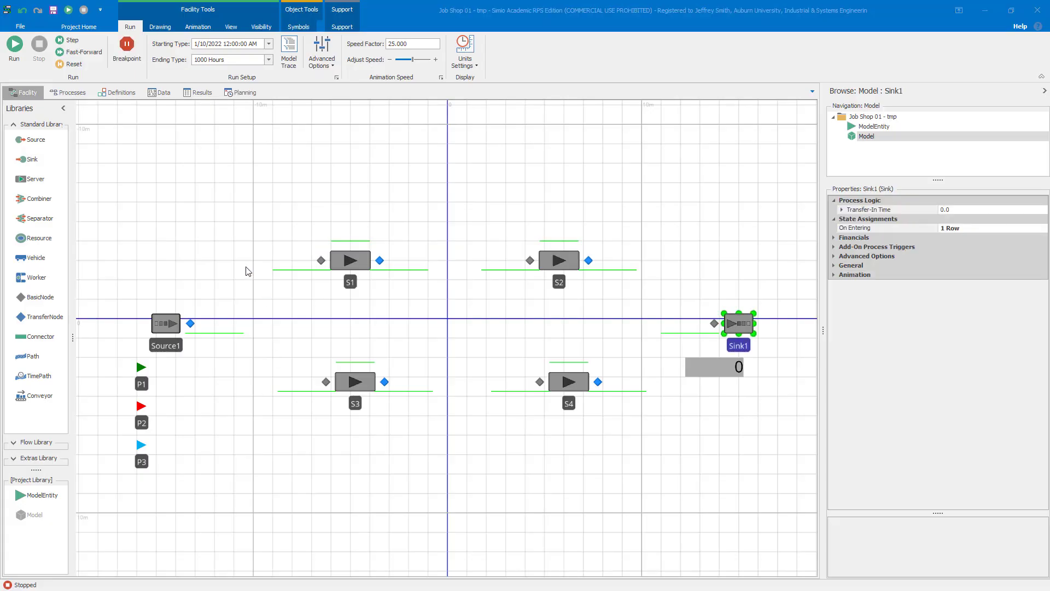
pyautogui.click(205, 99)
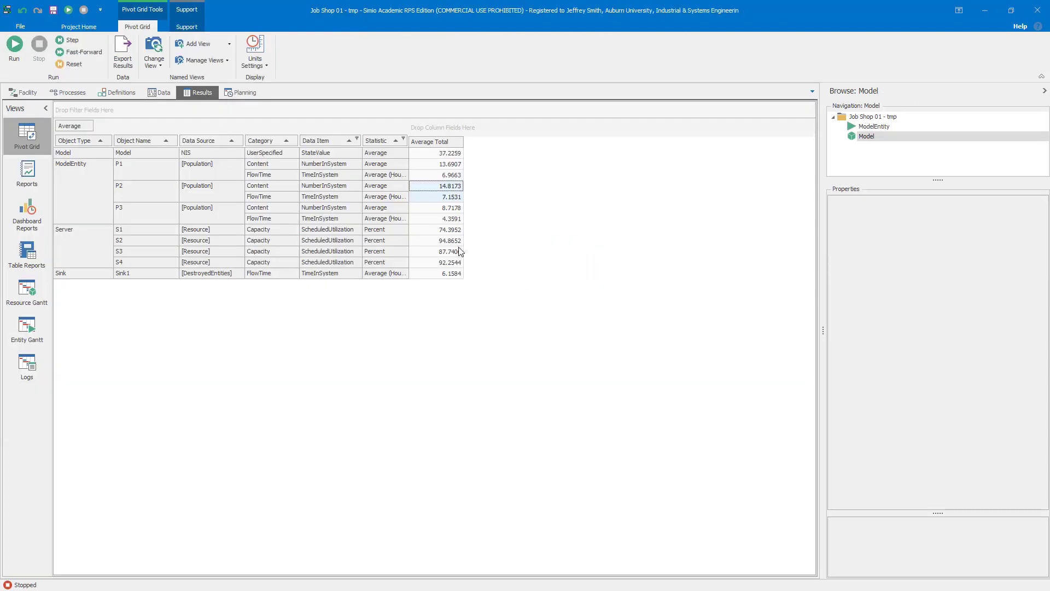
pyautogui.moveTo(429, 229); pyautogui.dragTo(428, 264)
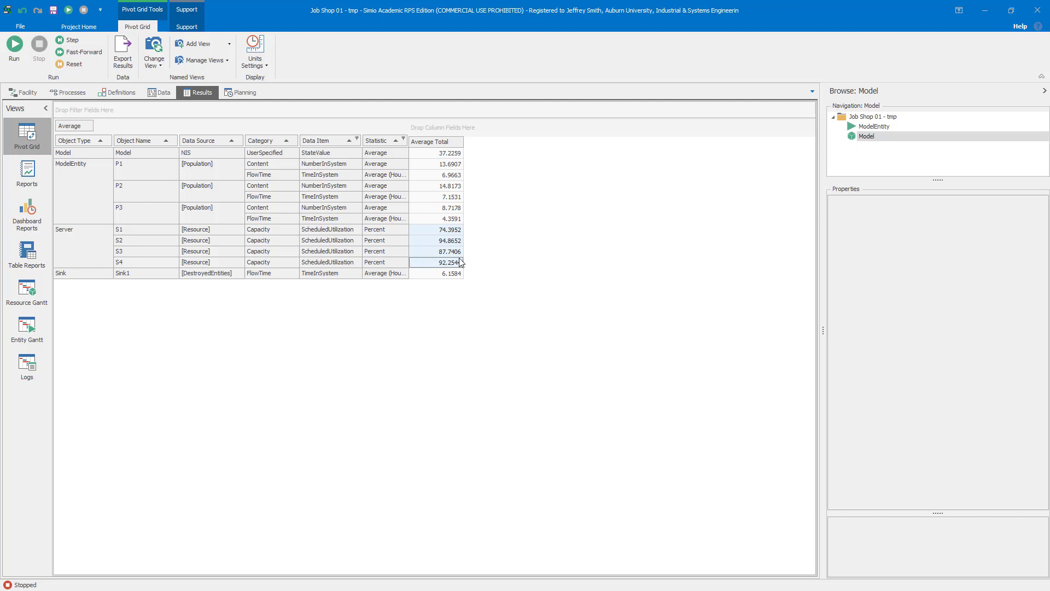
pyautogui.click(452, 155)
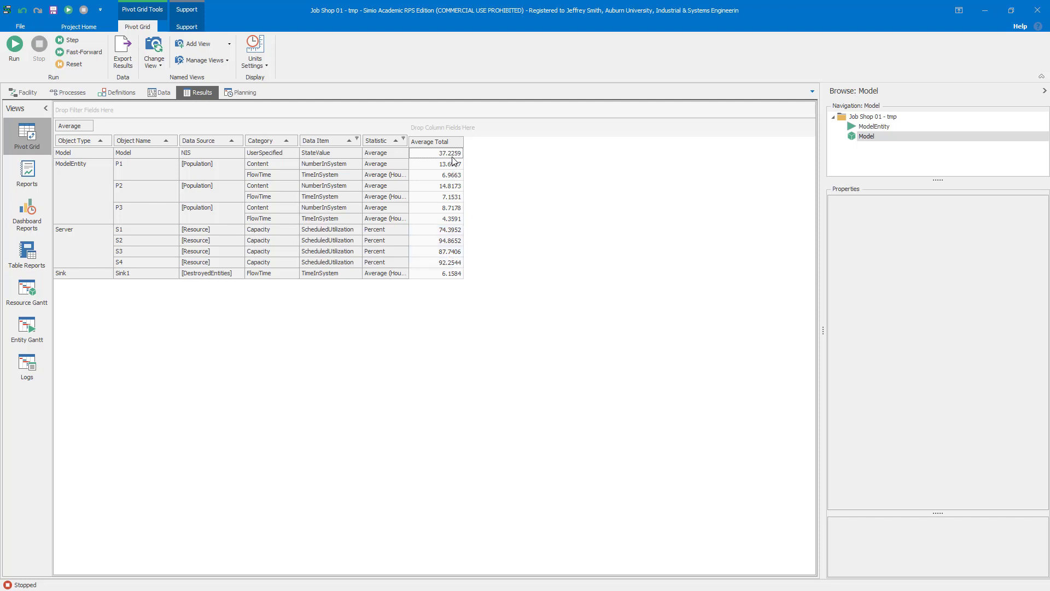
pyautogui.click(447, 272)
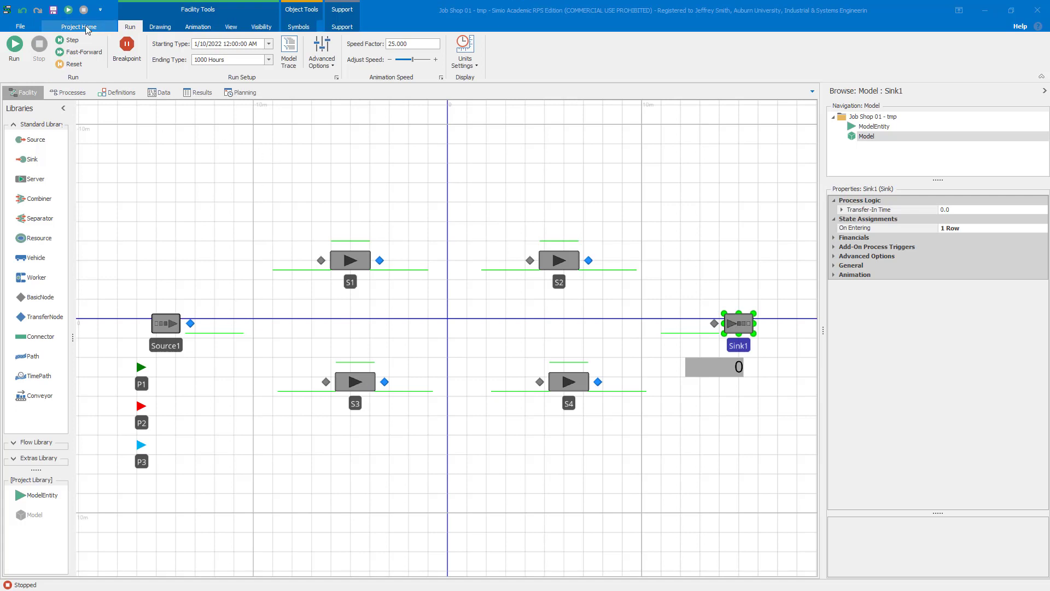
# Create a new experiment from Project Home and widen the Properties panel
pyautogui.click(77, 27)
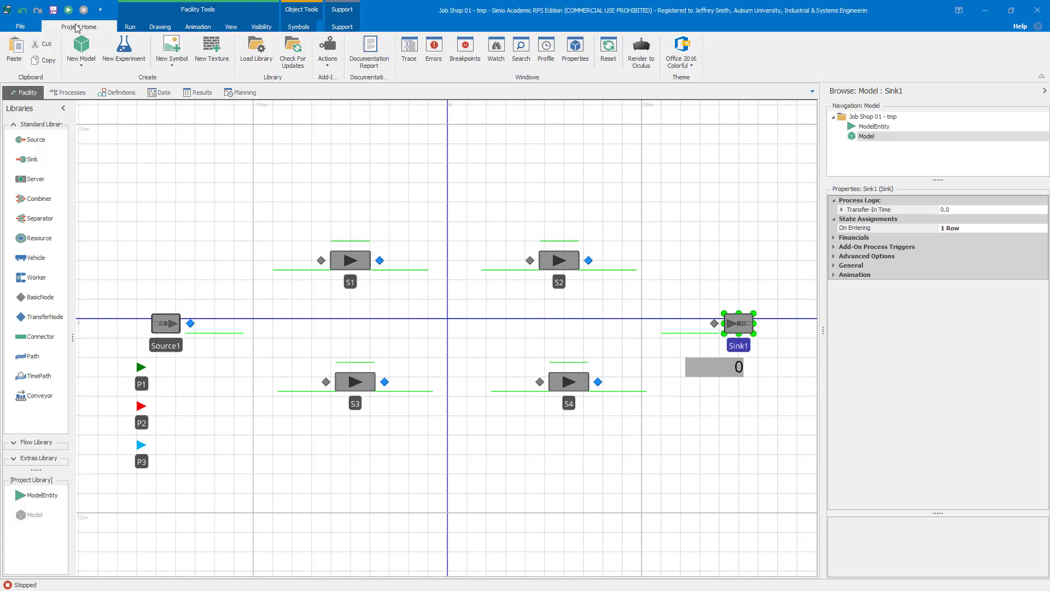
pyautogui.click(131, 61)
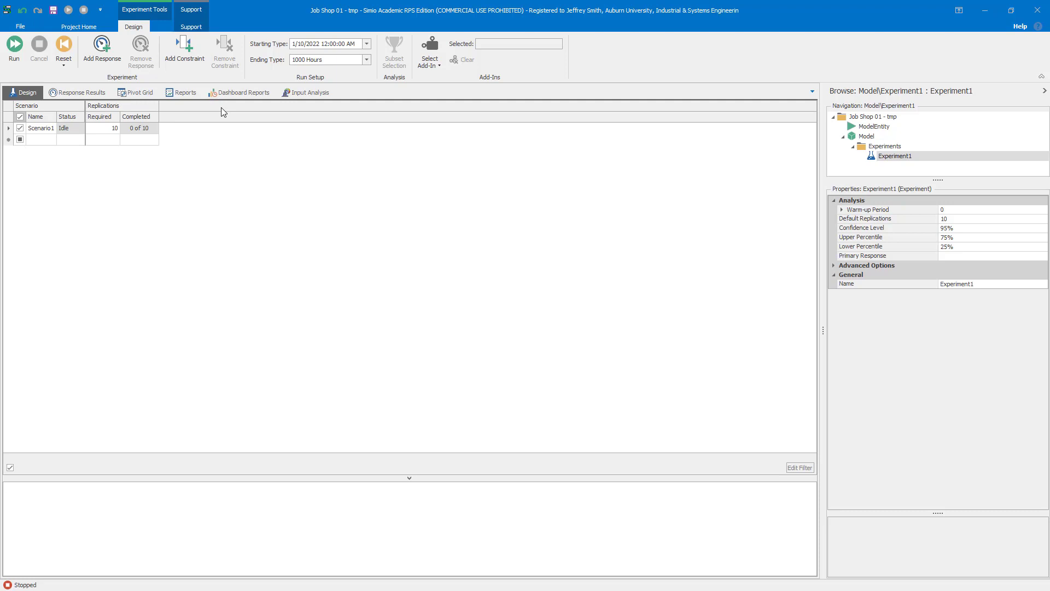
pyautogui.moveTo(822, 332); pyautogui.dragTo(764, 331)
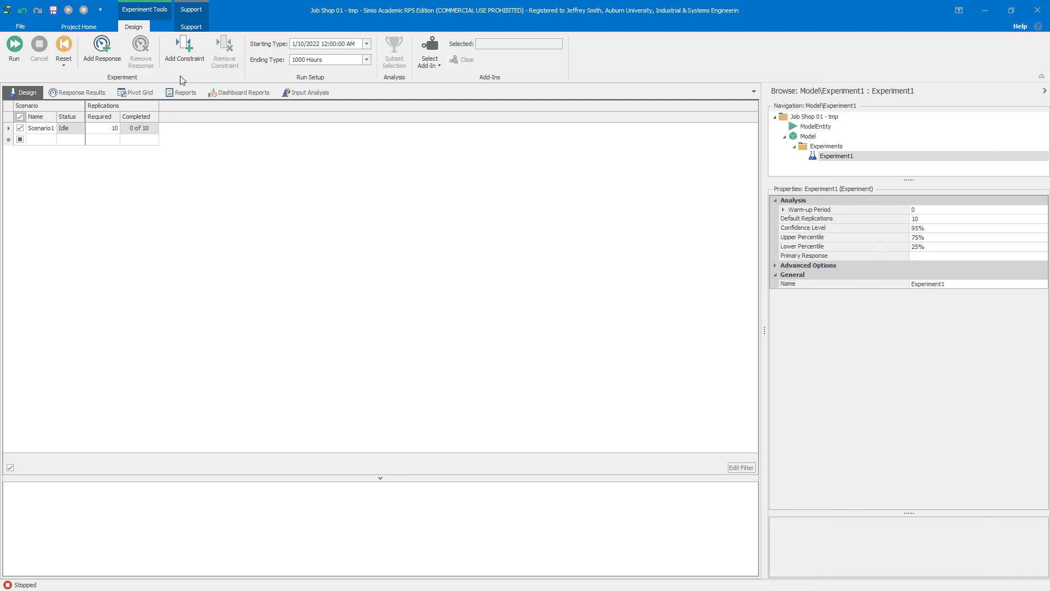
# Add an experiment response named S1Util
pyautogui.click(106, 56)
pyautogui.click(882, 211)
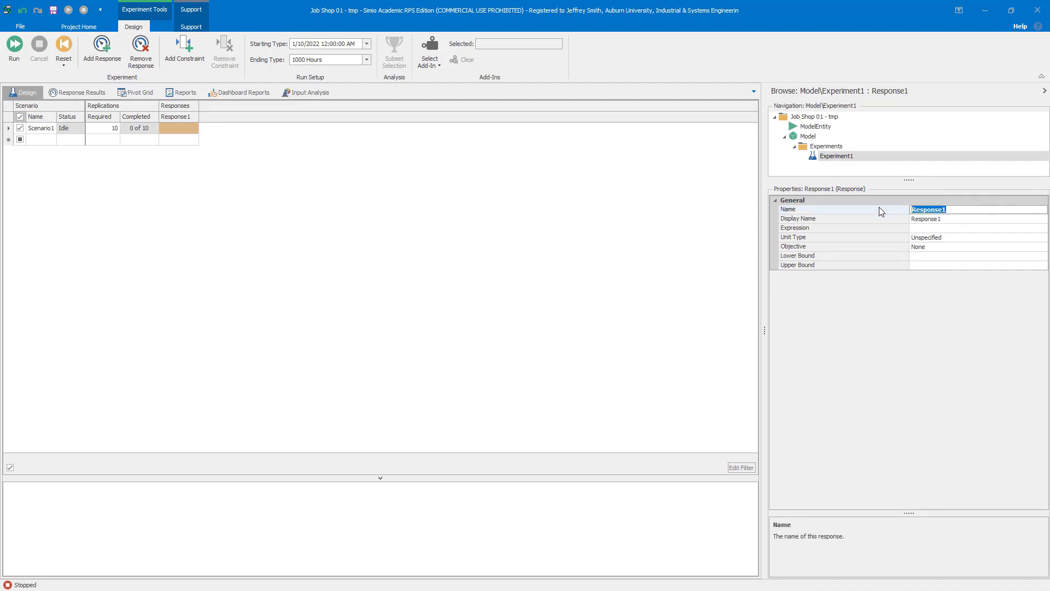
pyautogui.write('S1Util')
pyautogui.press('Return')
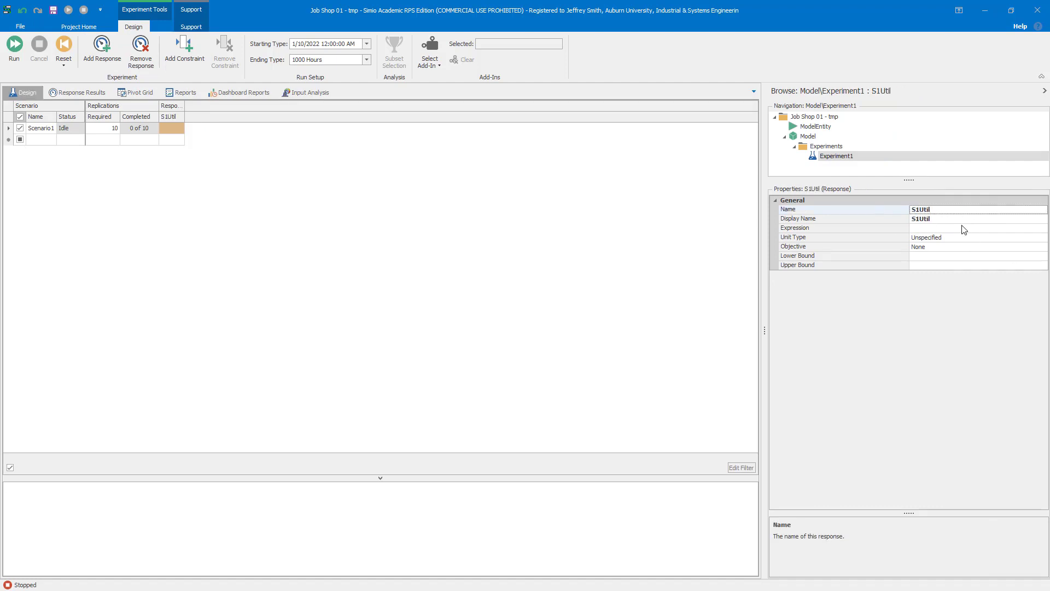
# Set S1Util's expression to S1.Capacity.ScheduledUtilization, then add Response2
pyautogui.click(943, 229)
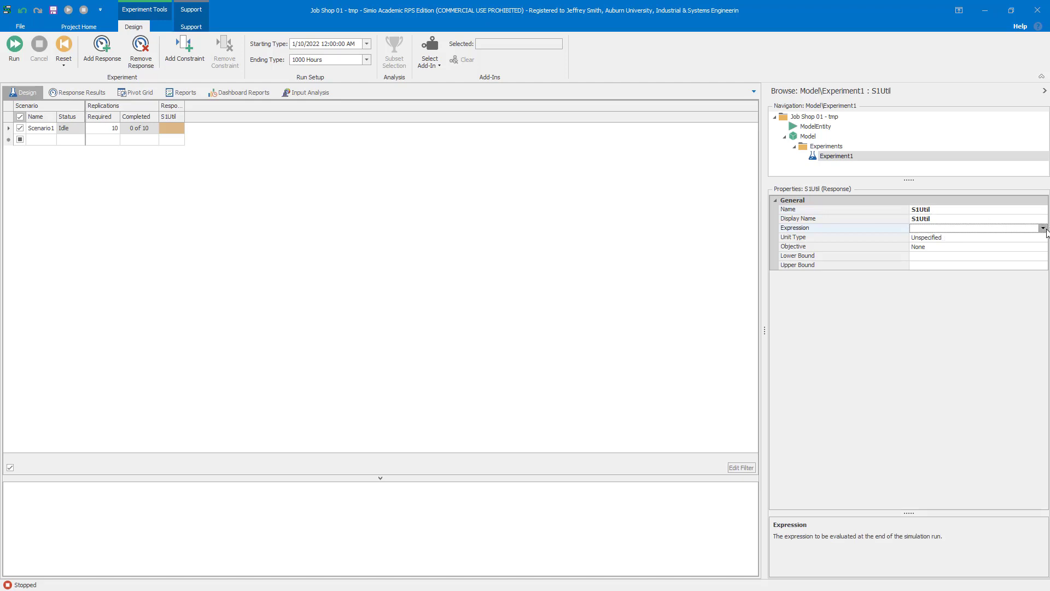
pyautogui.click(1042, 228)
pyautogui.write('S1')
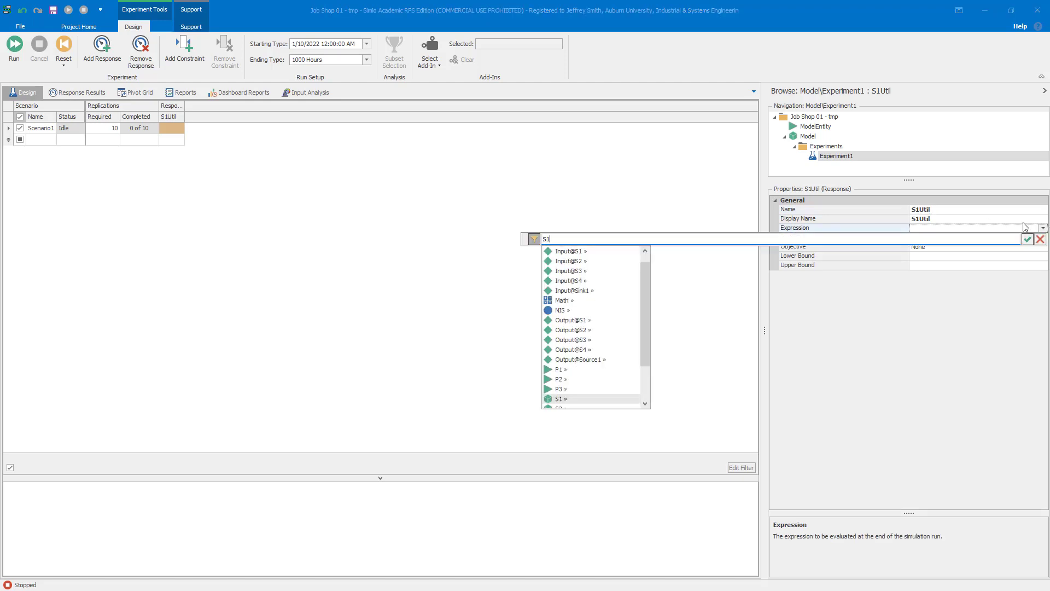
pyautogui.write('.Capacity.ScheduledUtilization.')
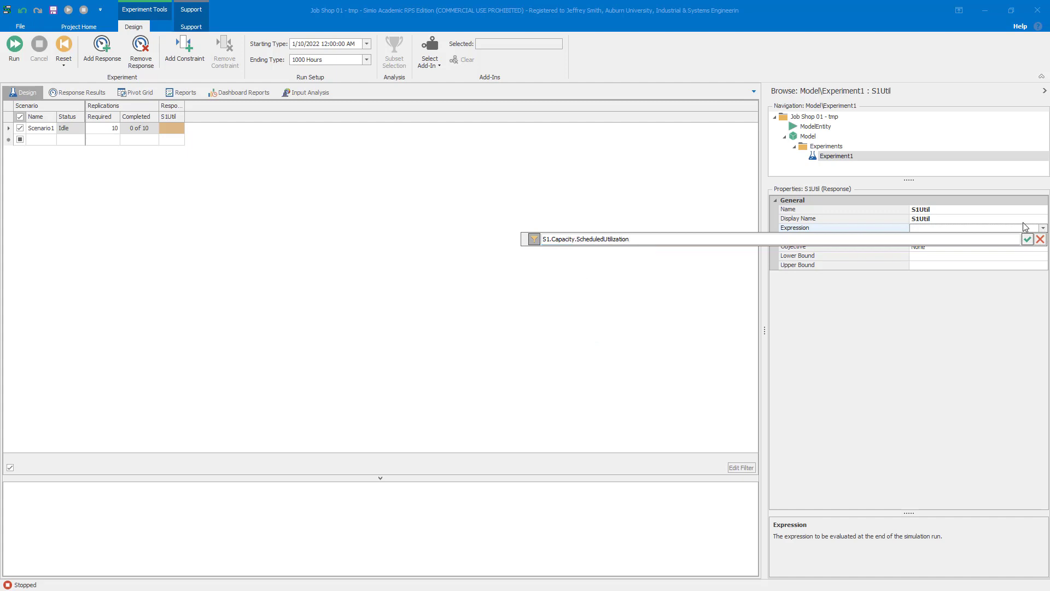
pyautogui.press('BackSpace')
pyautogui.press('Return')
pyautogui.click(890, 232)
pyautogui.hotkey('ctrl', 'c')
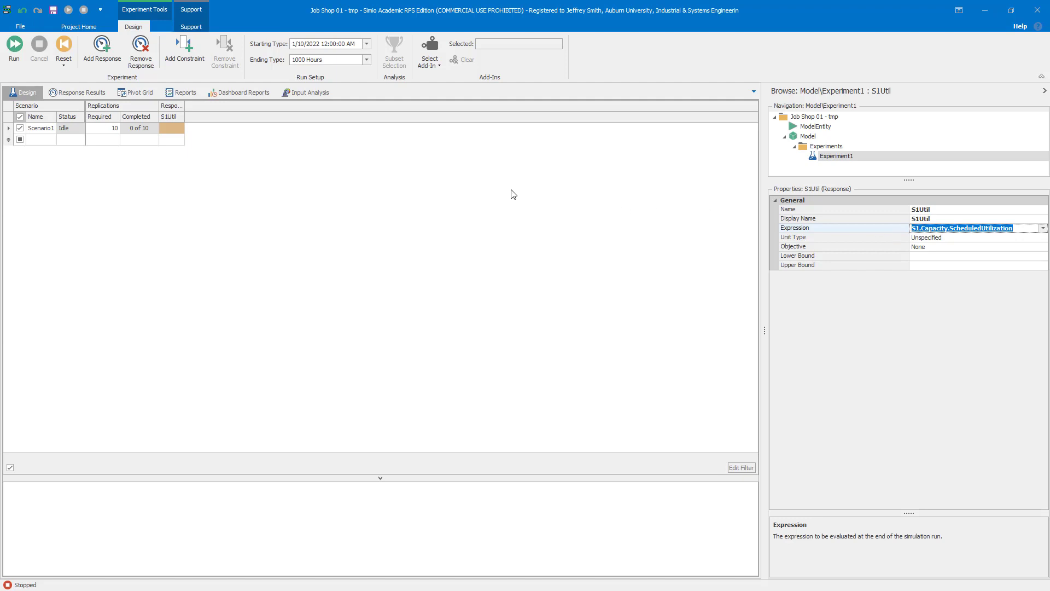
pyautogui.click(358, 187)
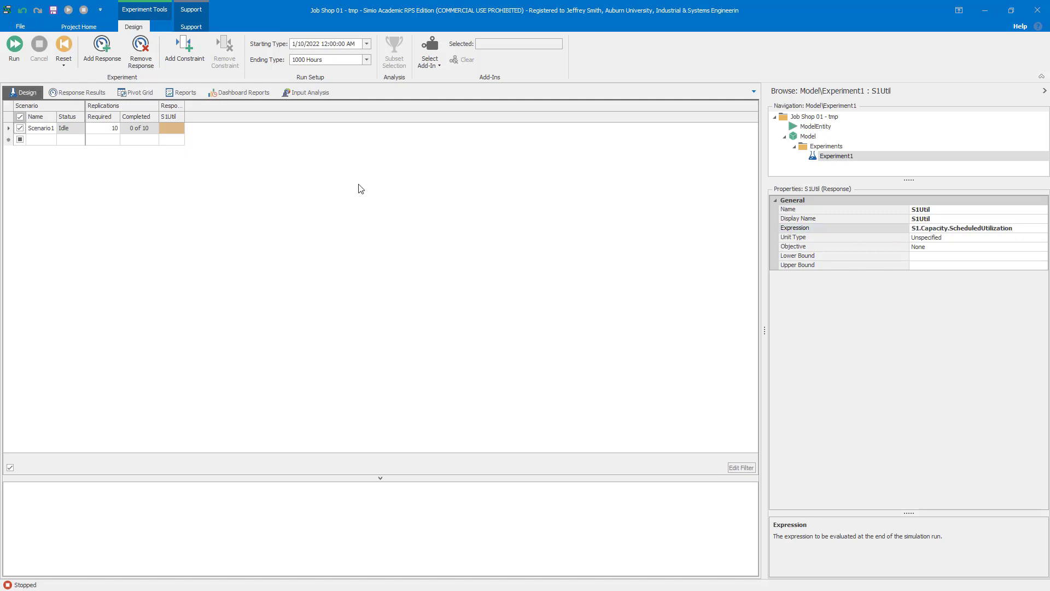
pyautogui.click(102, 46)
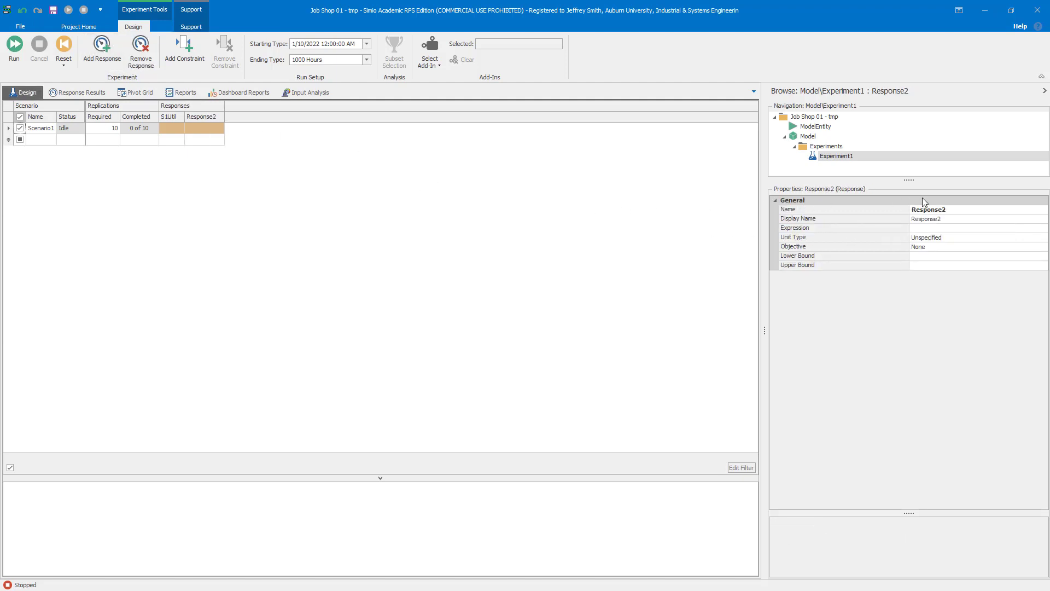
# Rename Response2 to S2Util with expression S2.Capacity.ScheduledUtilization
pyautogui.click(848, 212)
pyautogui.write('S2Util')
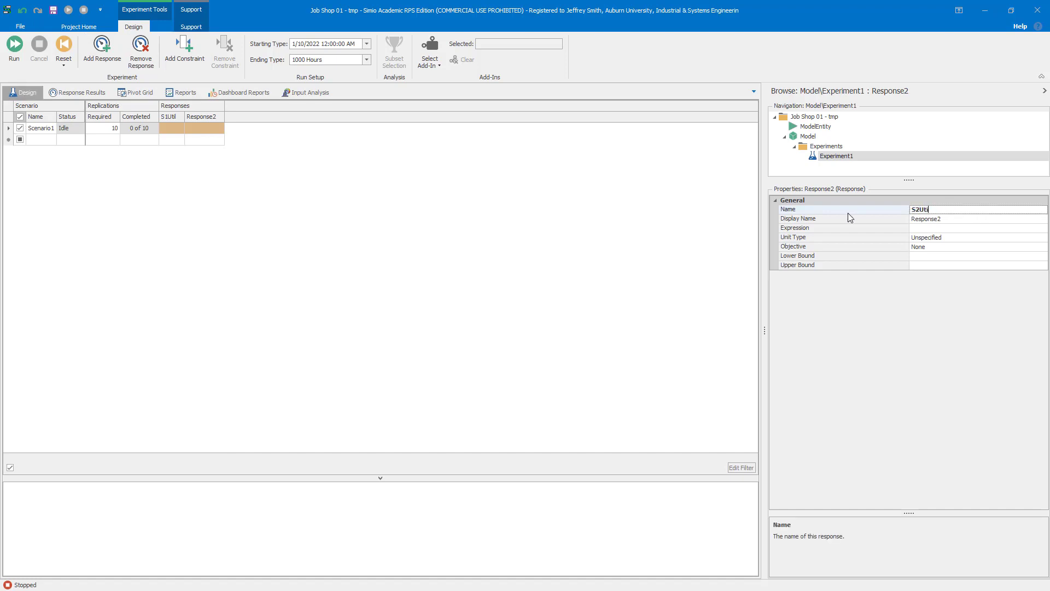
pyautogui.press('Return')
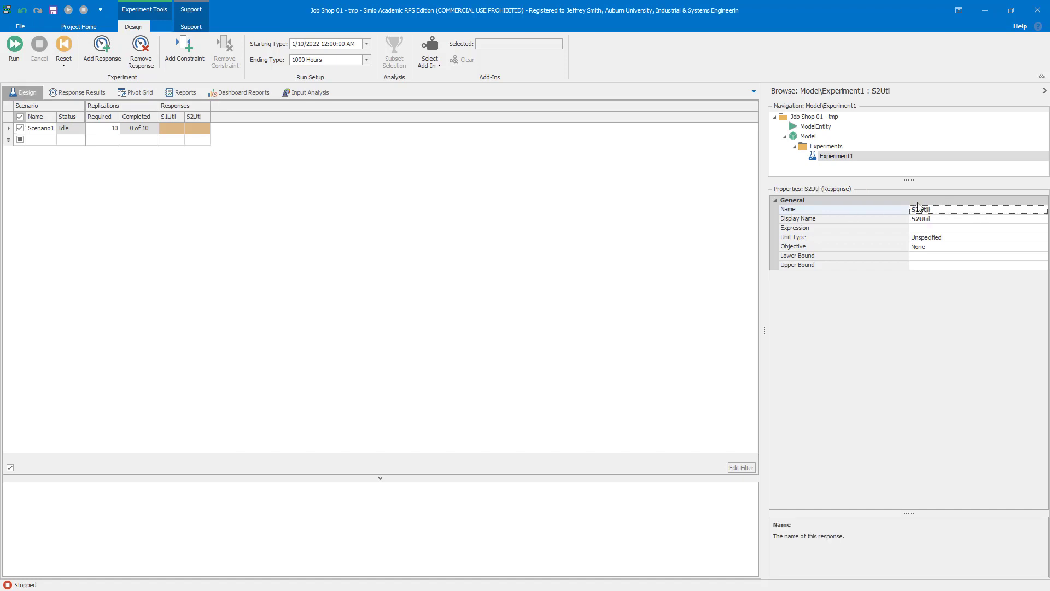
pyautogui.click(935, 229)
pyautogui.hotkey('ctrl', 'v')
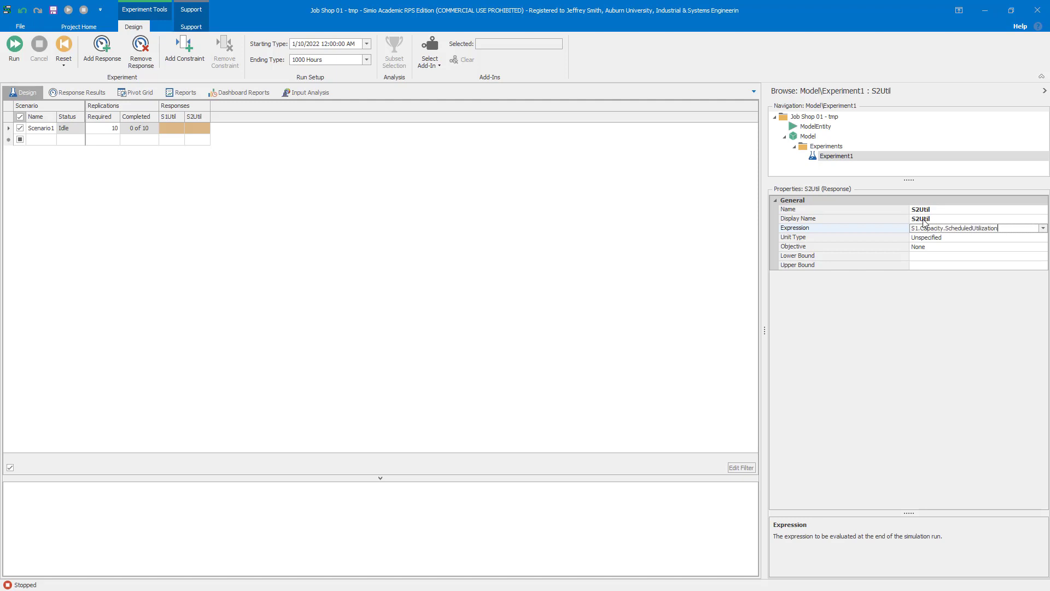
pyautogui.press('Delete')
pyautogui.write('2')
pyautogui.press('Return')
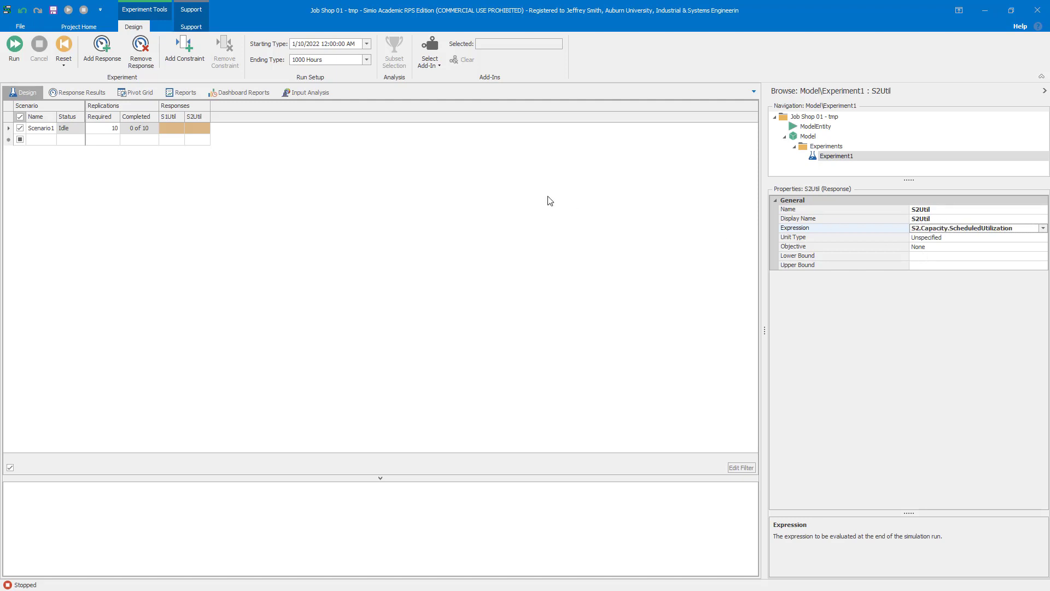
# Add an S3Util response using S3.Capacity.ScheduledUtilization
pyautogui.click(102, 49)
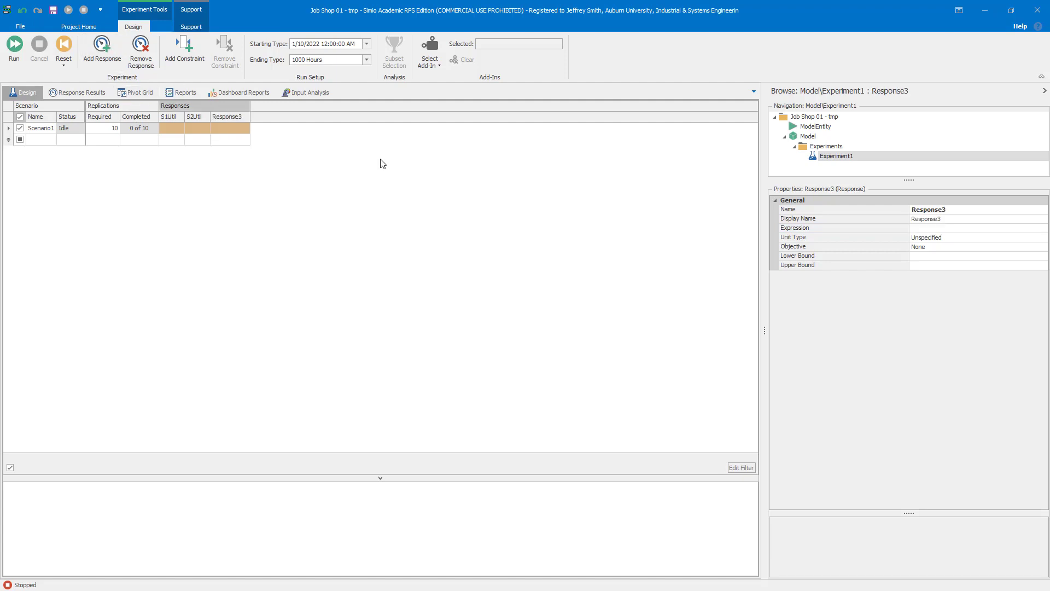
pyautogui.click(833, 210)
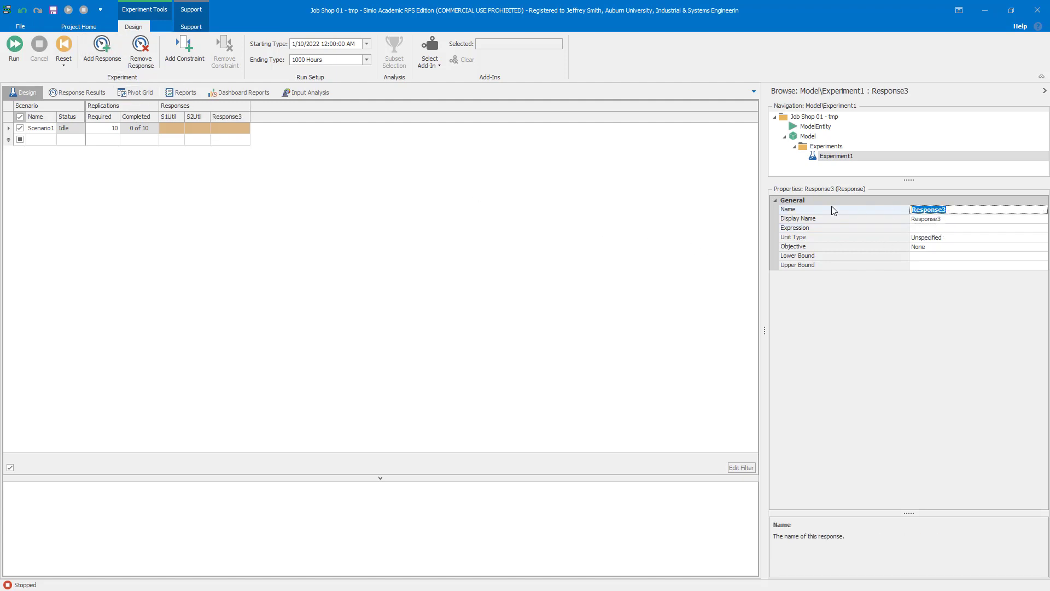
pyautogui.write('S3Util')
pyautogui.press('Return')
pyautogui.click(938, 228)
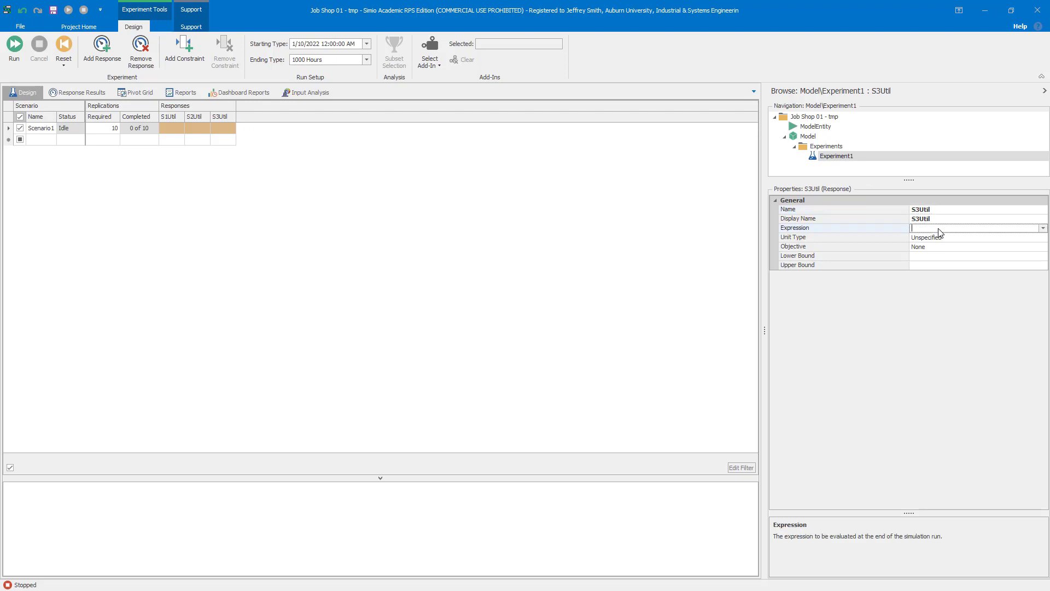
pyautogui.hotkey('ctrl', 'v')
pyautogui.click(919, 229)
pyautogui.press('BackSpace')
pyautogui.write('3')
pyautogui.press('Return')
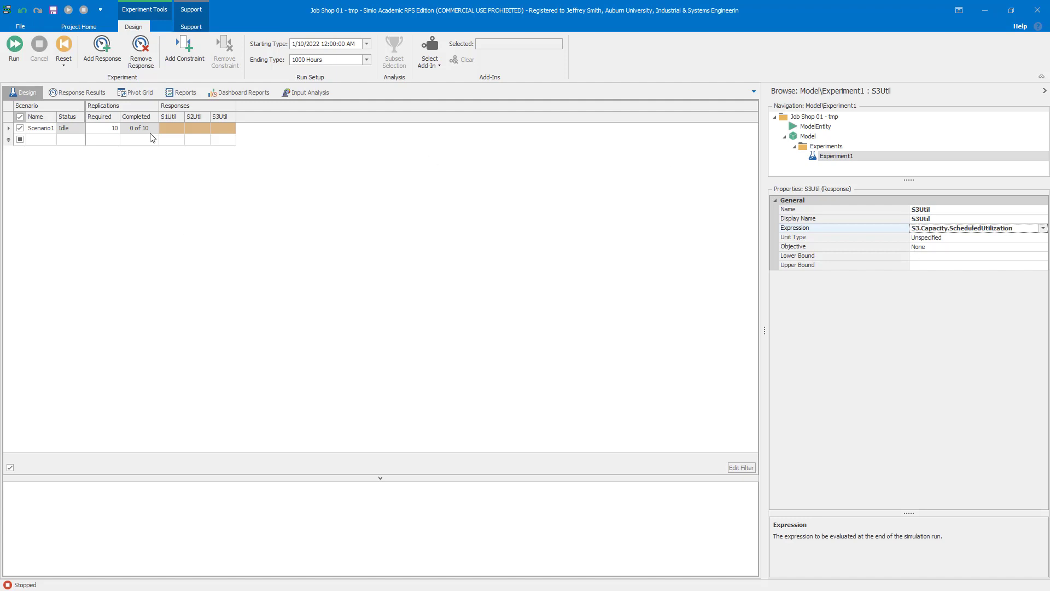
# Add an S4Util response using S4.Capacity.ScheduledUtilization
pyautogui.click(102, 48)
pyautogui.click(860, 213)
pyautogui.write('S4U')
pyautogui.press('Return')
pyautogui.click(949, 229)
pyautogui.hotkey('ctrl', 'v')
pyautogui.click(919, 228)
pyautogui.press('BackSpace')
pyautogui.write('4')
pyautogui.press('Return')
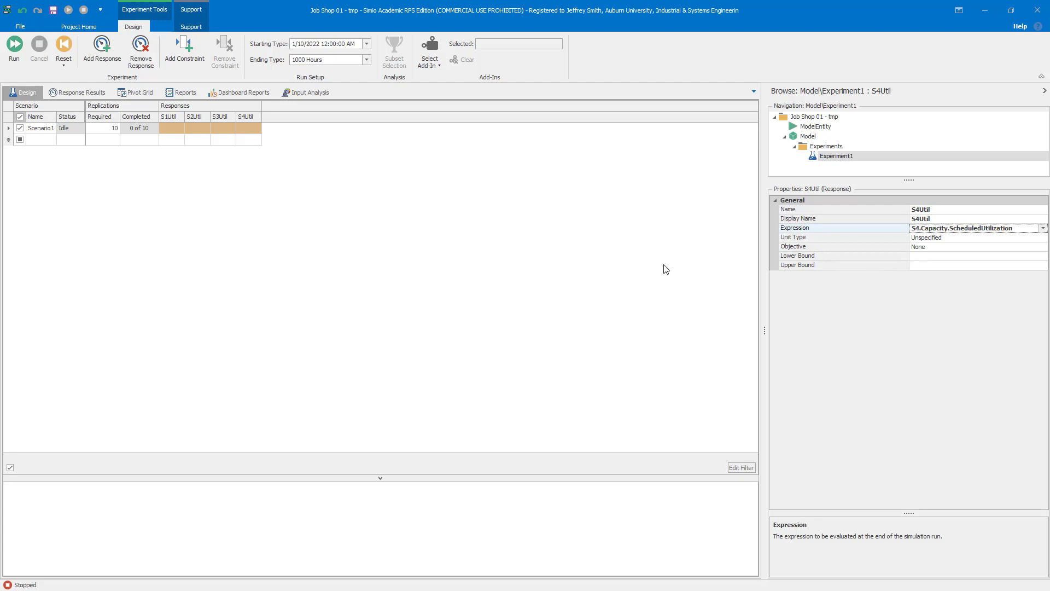
pyautogui.click(664, 223)
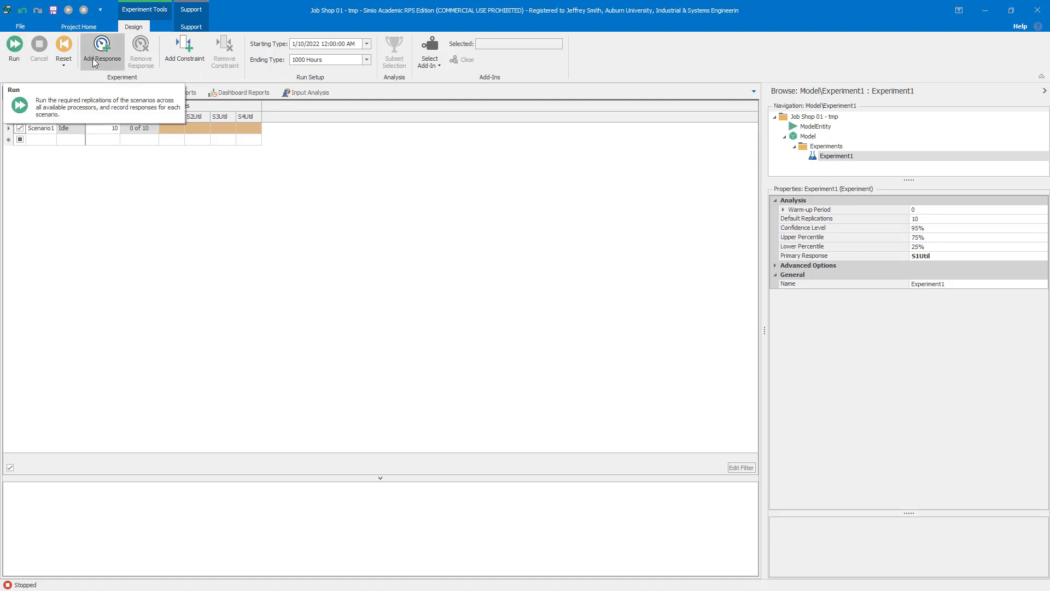
# Run the experiment, cancel it after 8 of 10 replications, and add Response5
pyautogui.click(14, 46)
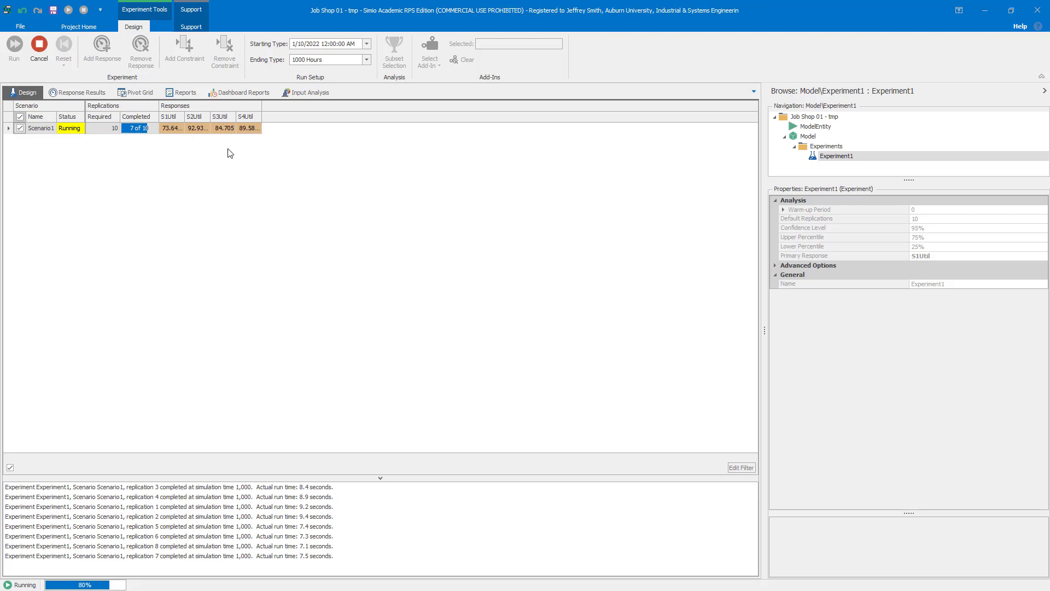
pyautogui.click(39, 47)
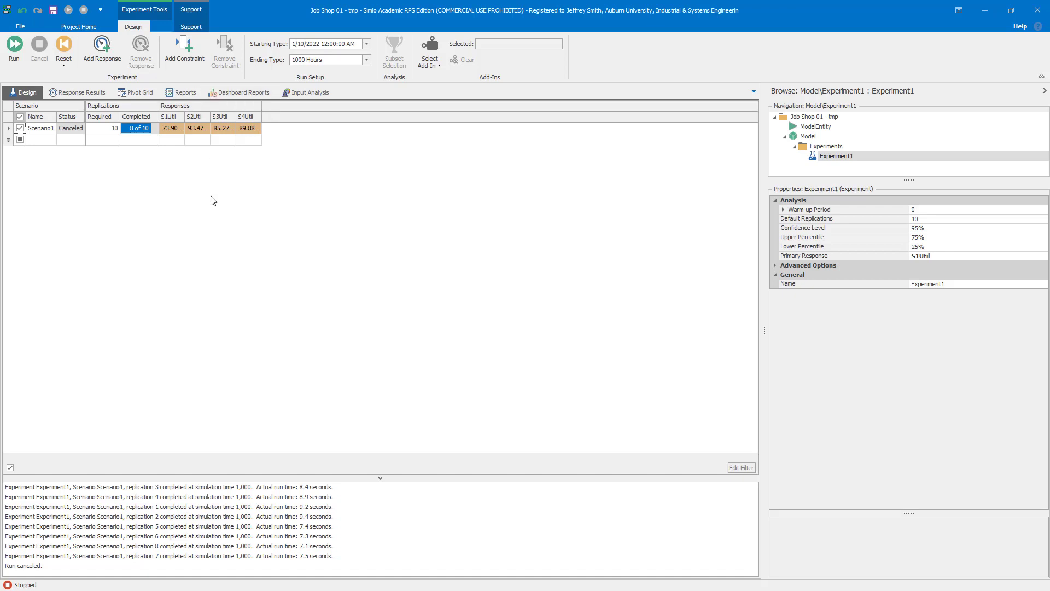
pyautogui.click(99, 46)
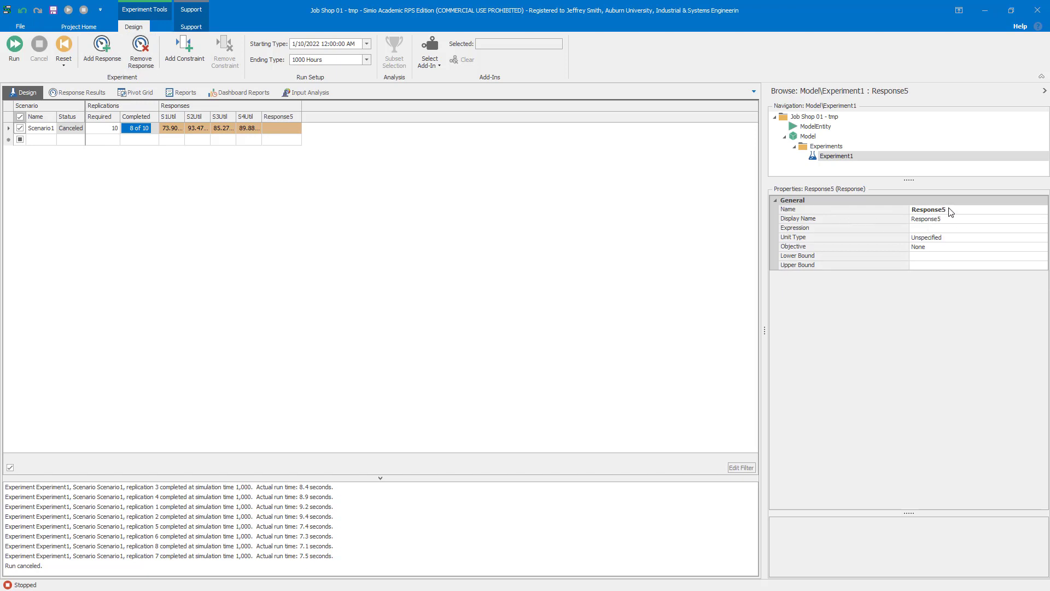
# Rename Response5 to L and enter NIS.Average as its expression
pyautogui.click(880, 212)
pyautogui.write('L')
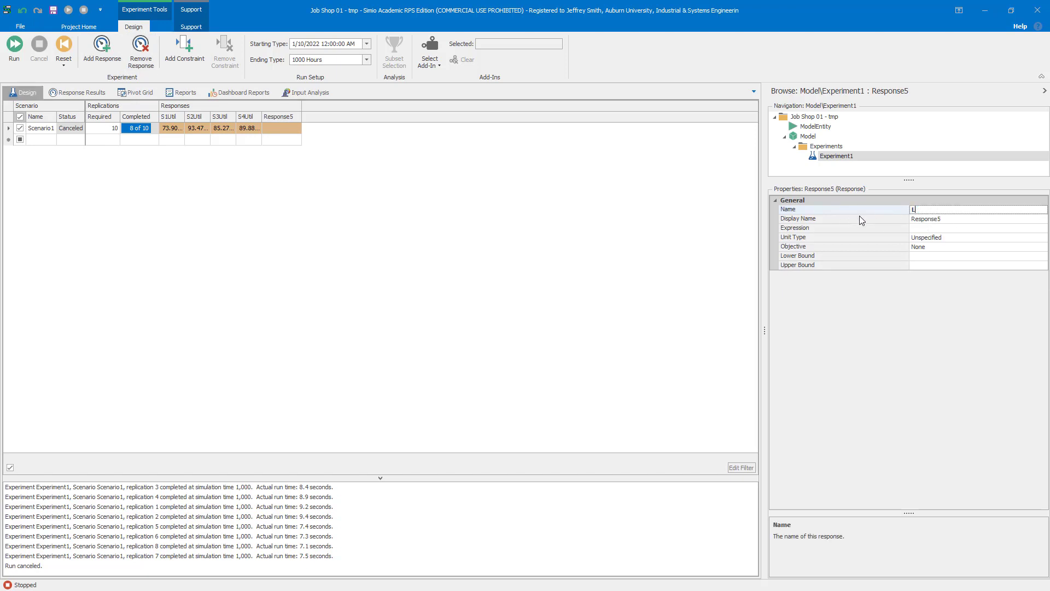
pyautogui.press('Tab')
pyautogui.click(937, 229)
pyautogui.click(1042, 228)
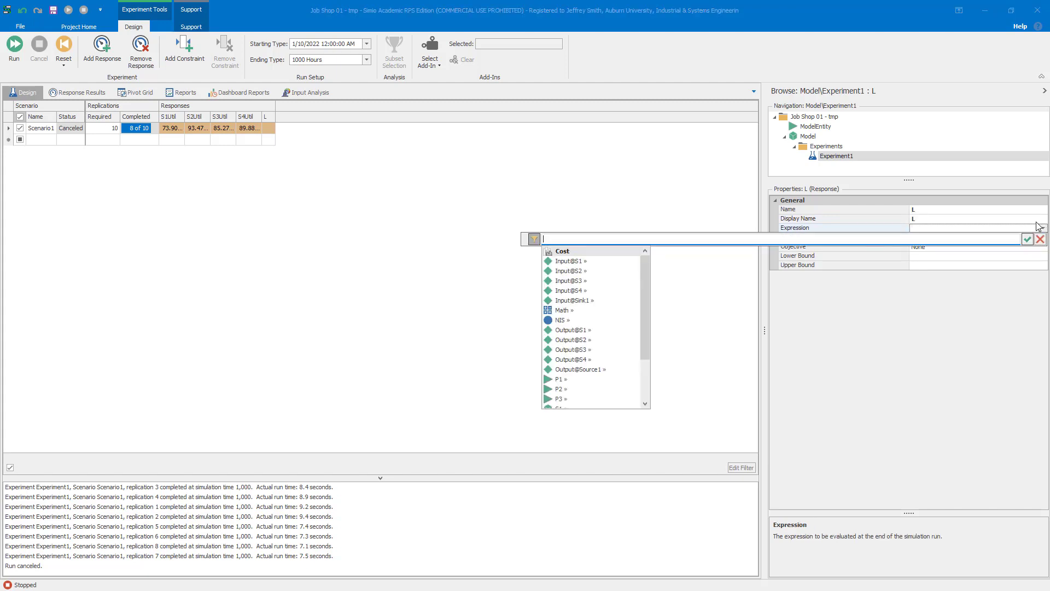
pyautogui.write('T')
pyautogui.press('BackSpace')
pyautogui.write('NI')
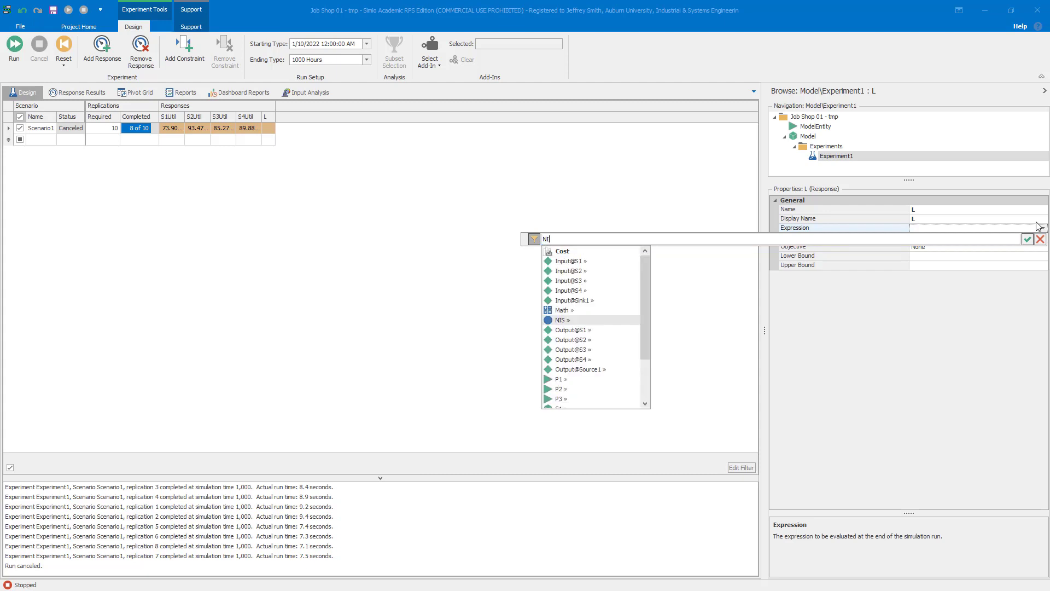
pyautogui.write('S.Average')
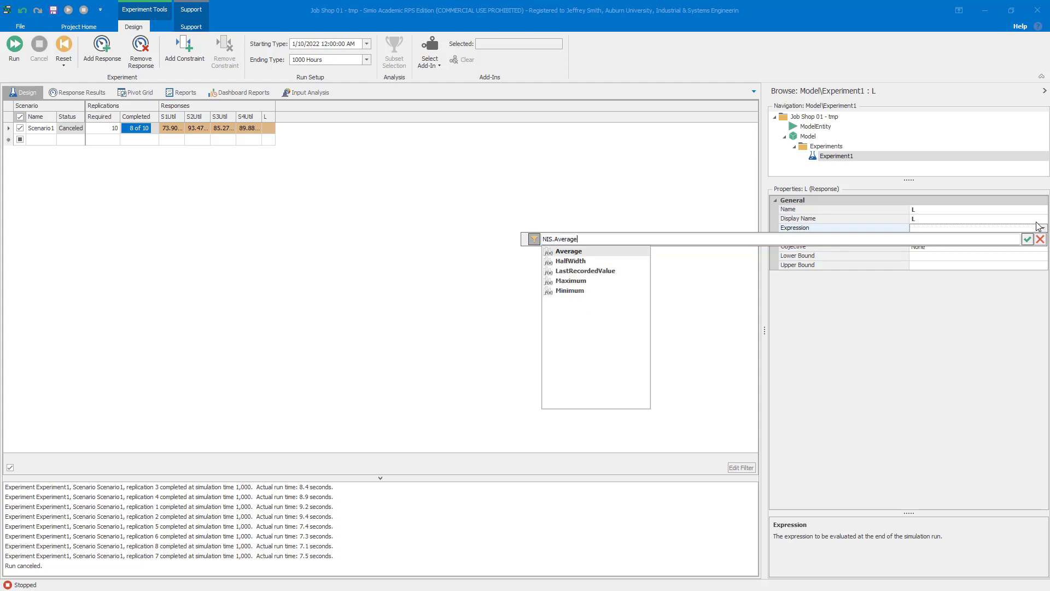